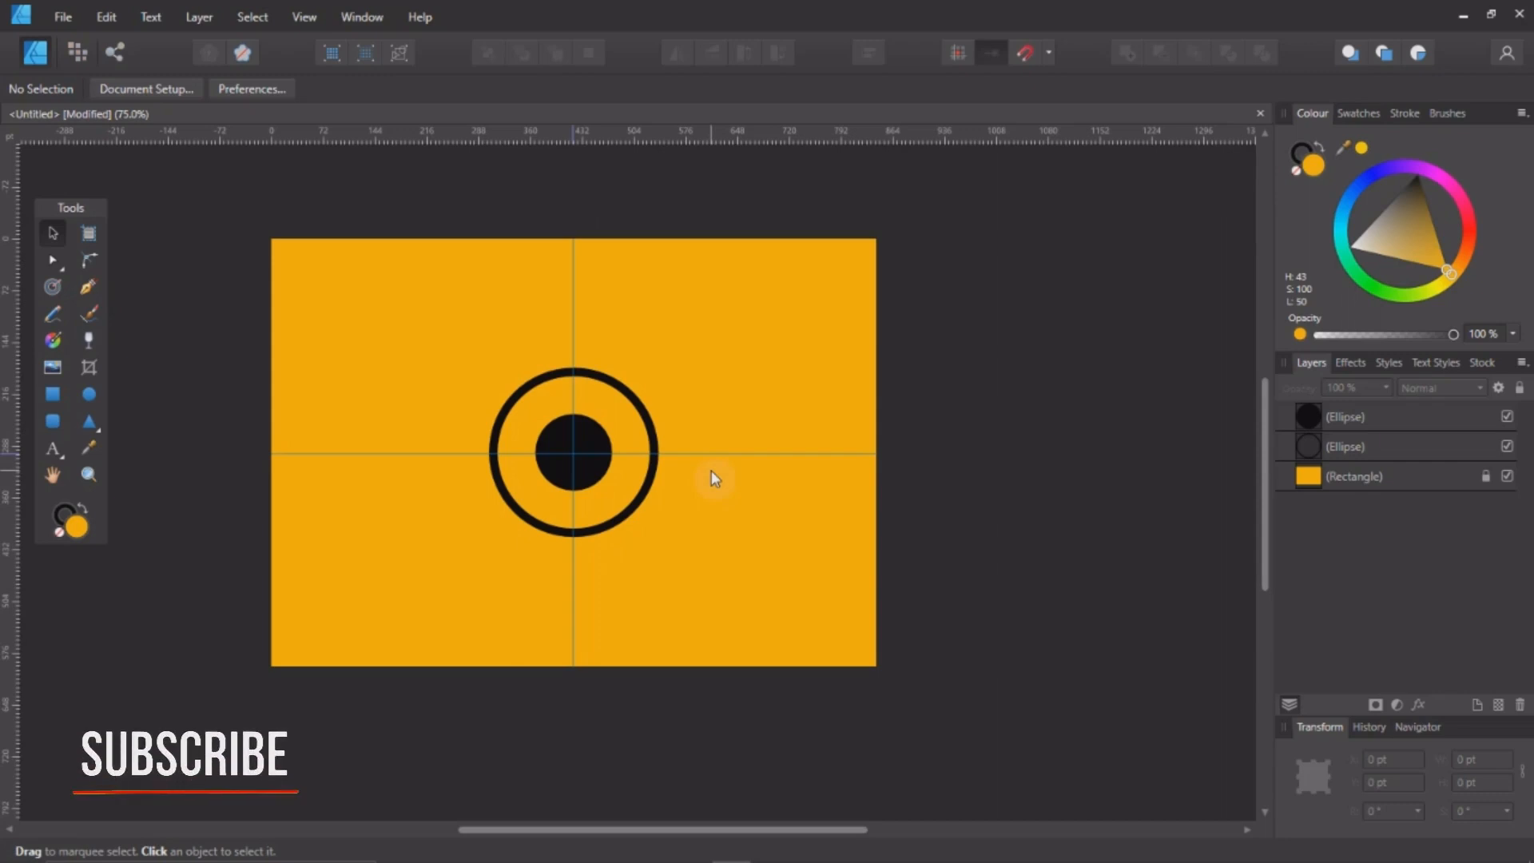
Step: Draw a rectangle about 47 × 59 pt beside the ring's upper left and give it a black fill with no stroke
click(50, 393)
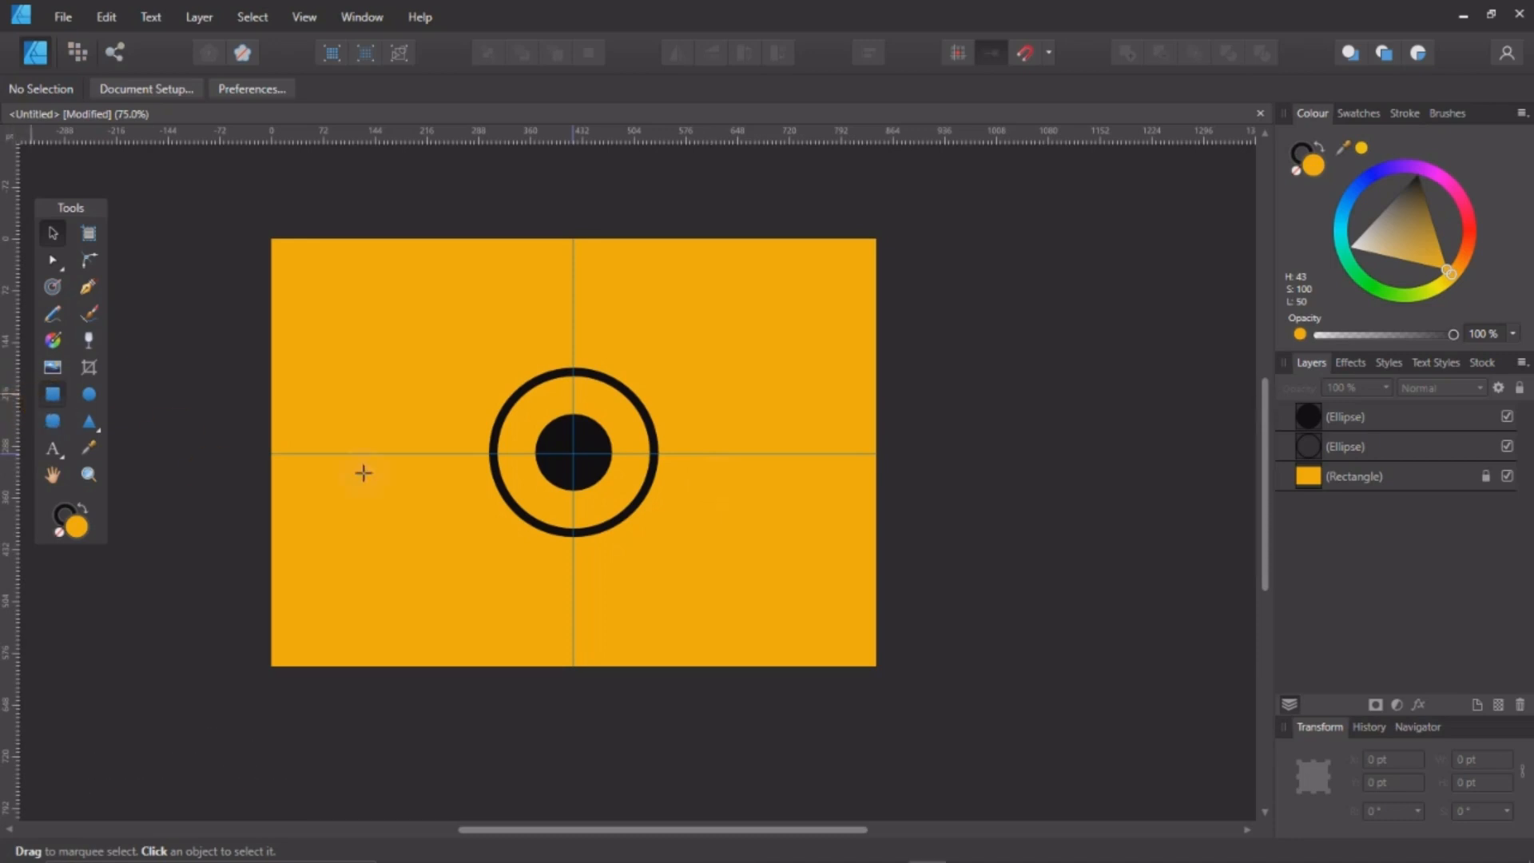
drag(427, 390, 462, 433)
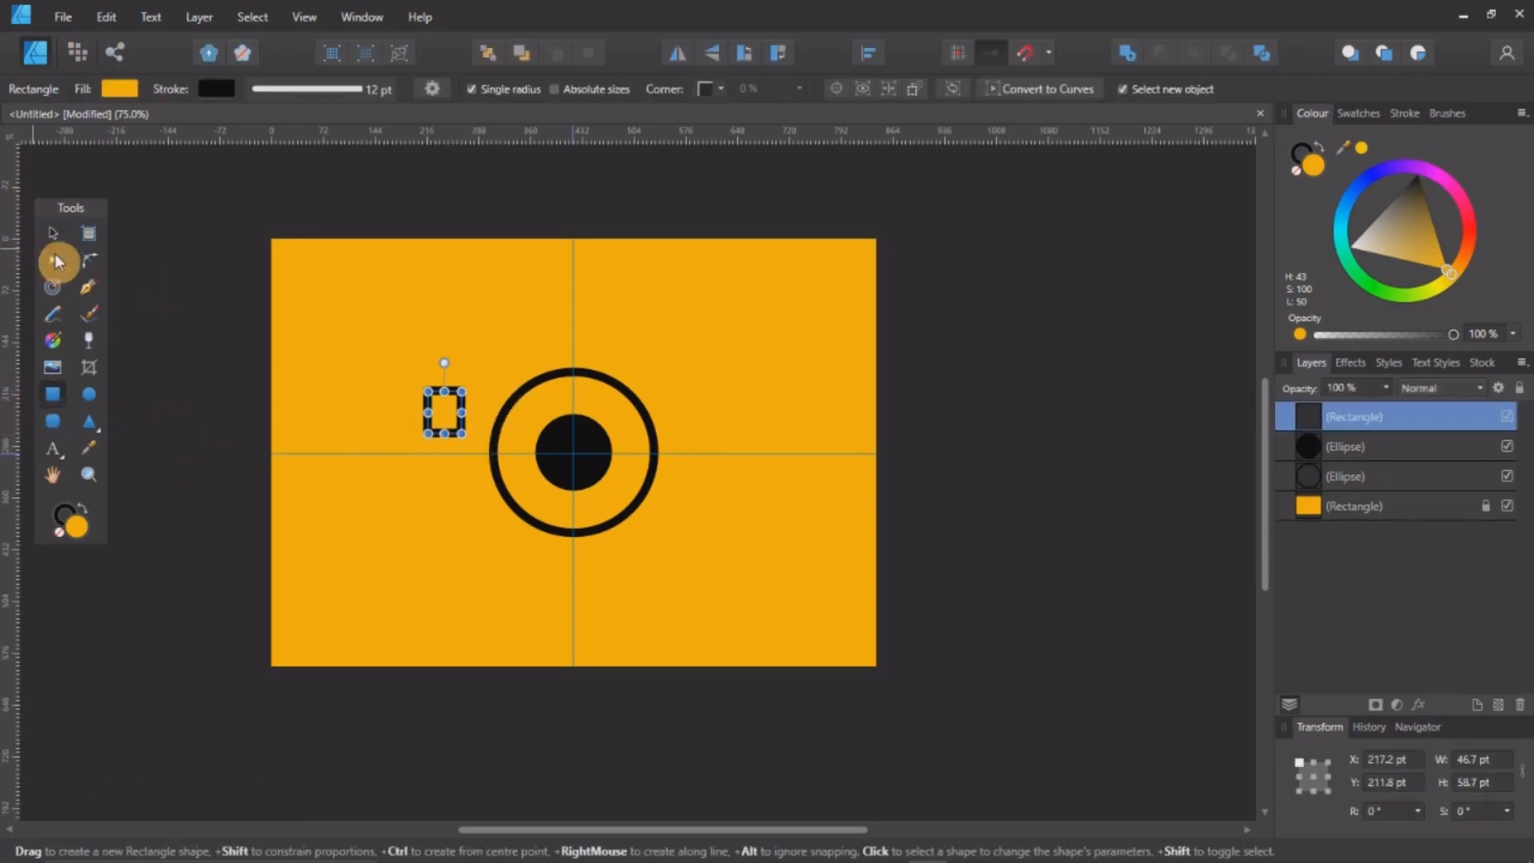
click(1297, 155)
click(1296, 171)
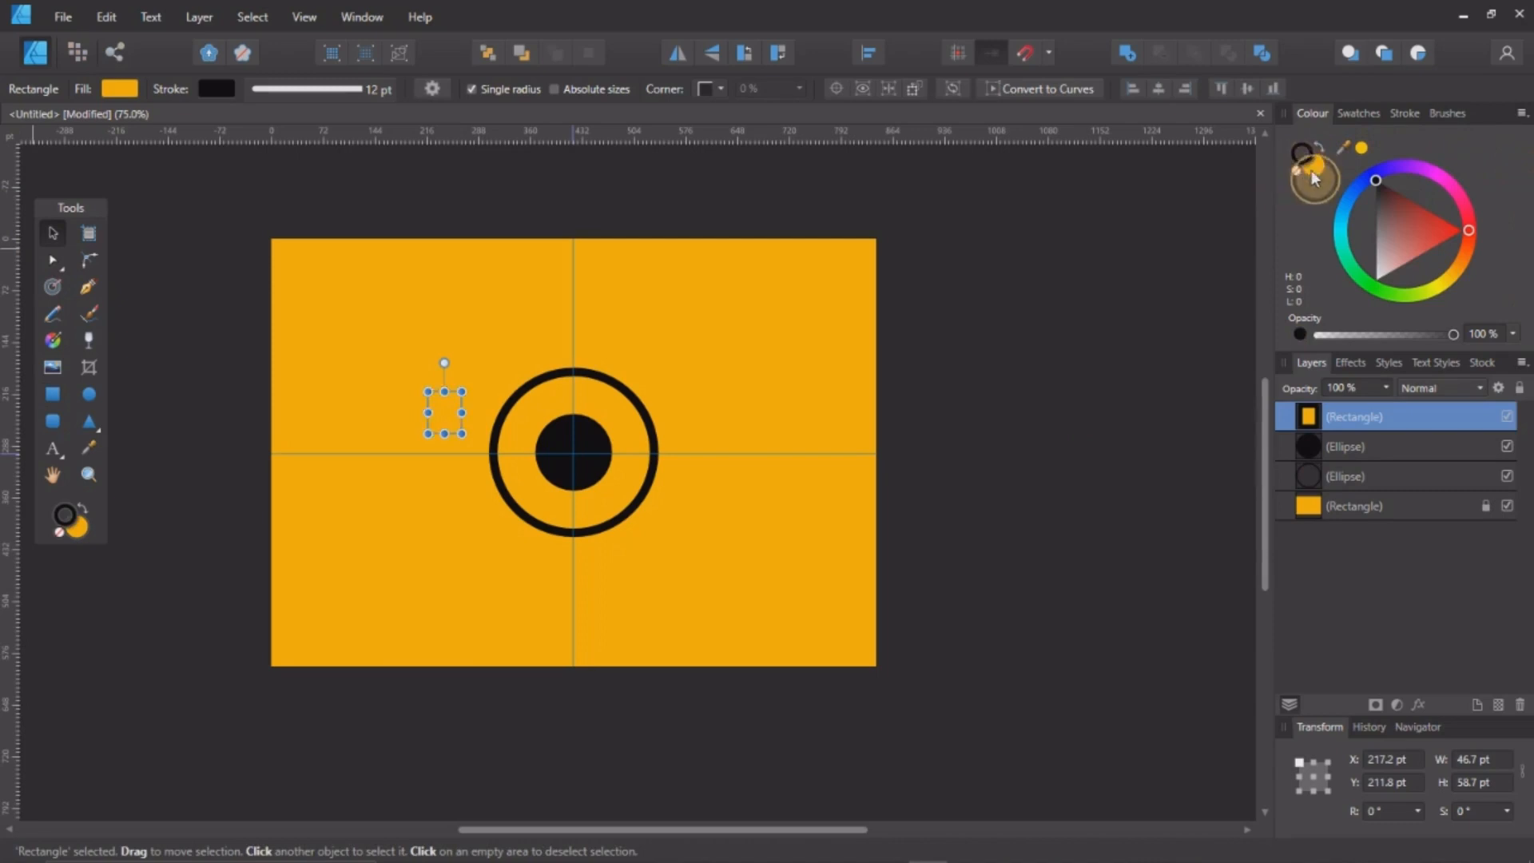
click(1314, 167)
drag(1357, 203, 1416, 174)
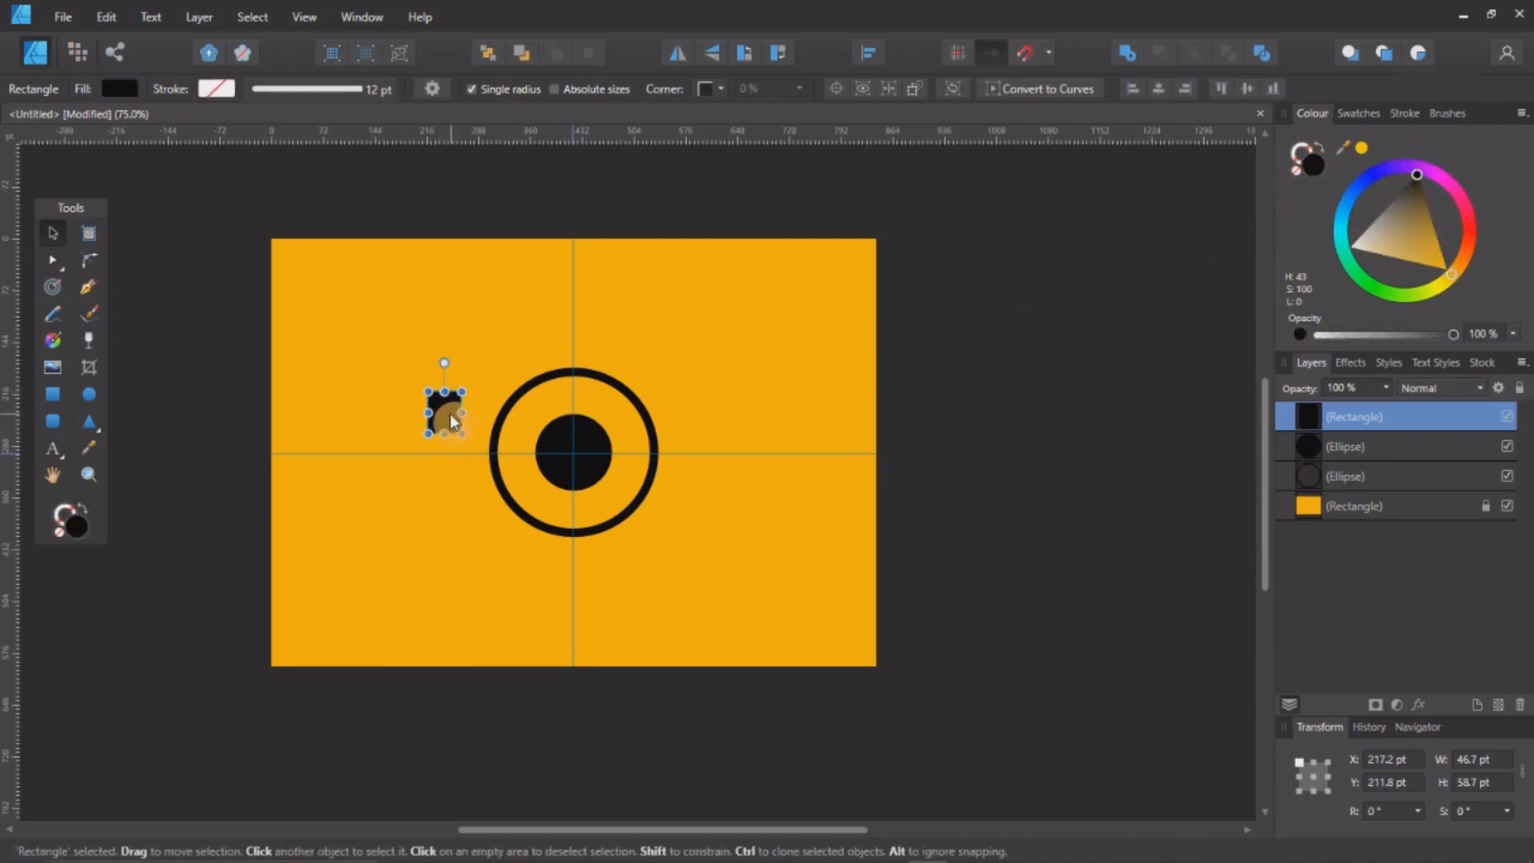
Step: Place four copies of the black rectangle in an arc above the ring and measure the gap between the two uppermost
mouse_move(448, 412)
mouse_down()
mouse_move(449, 384)
mouse_move(602, 315)
mouse_move(678, 366)
mouse_up()
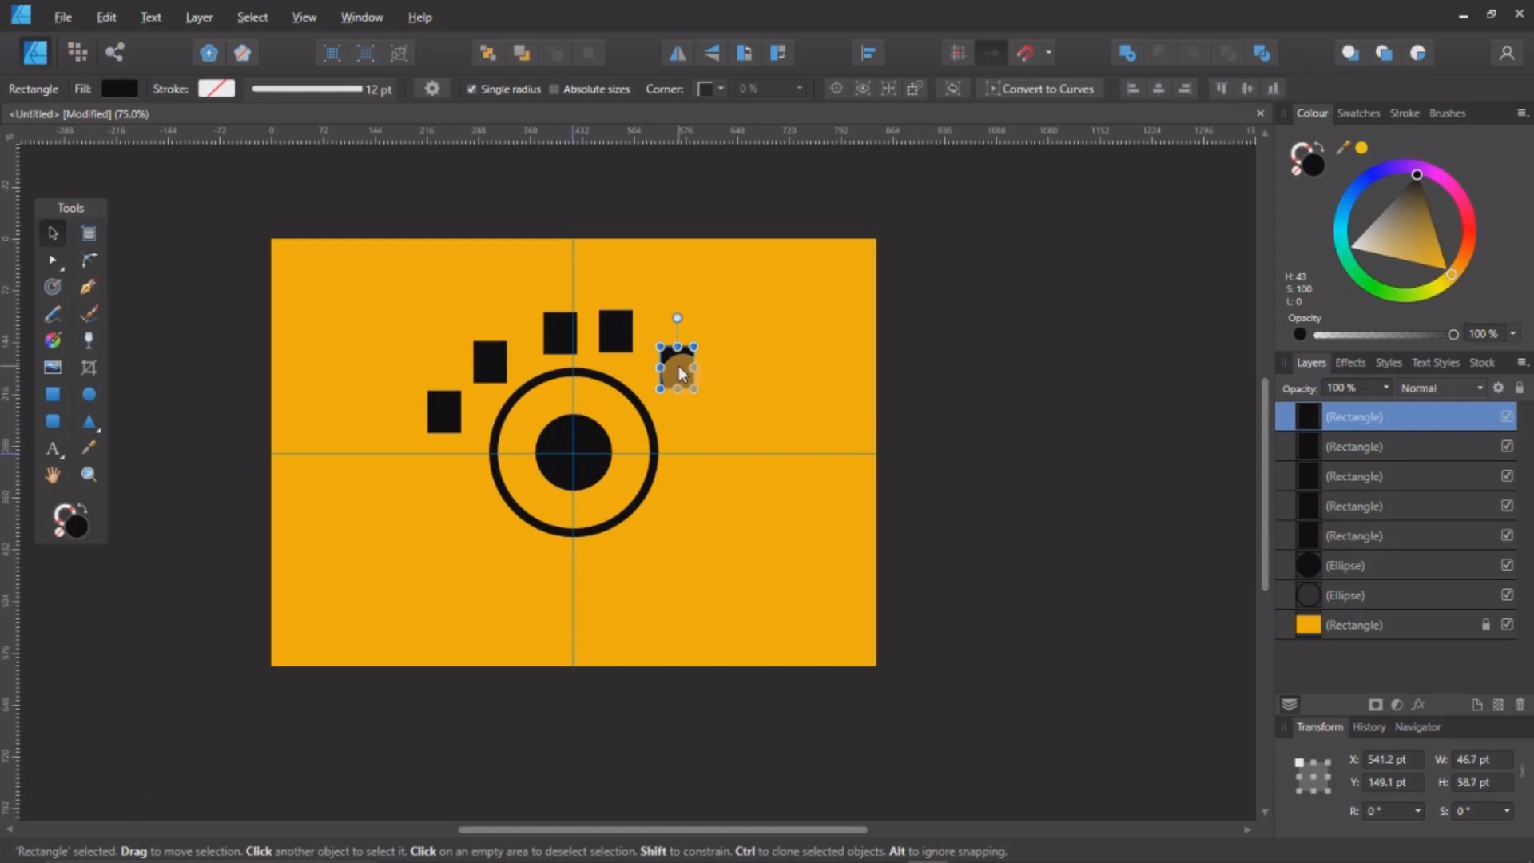
click(621, 328)
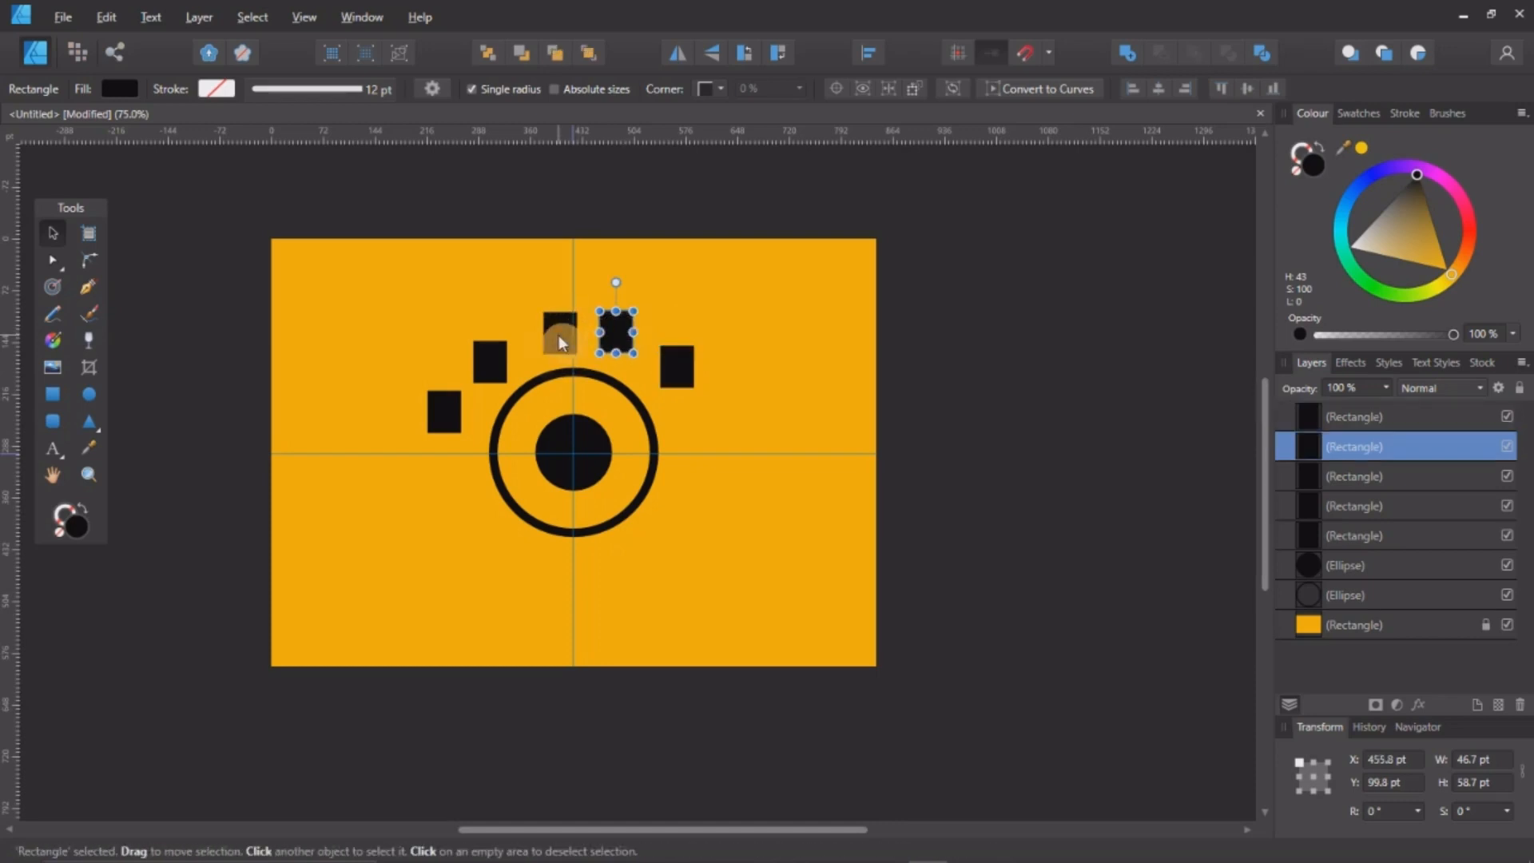
key(alt)
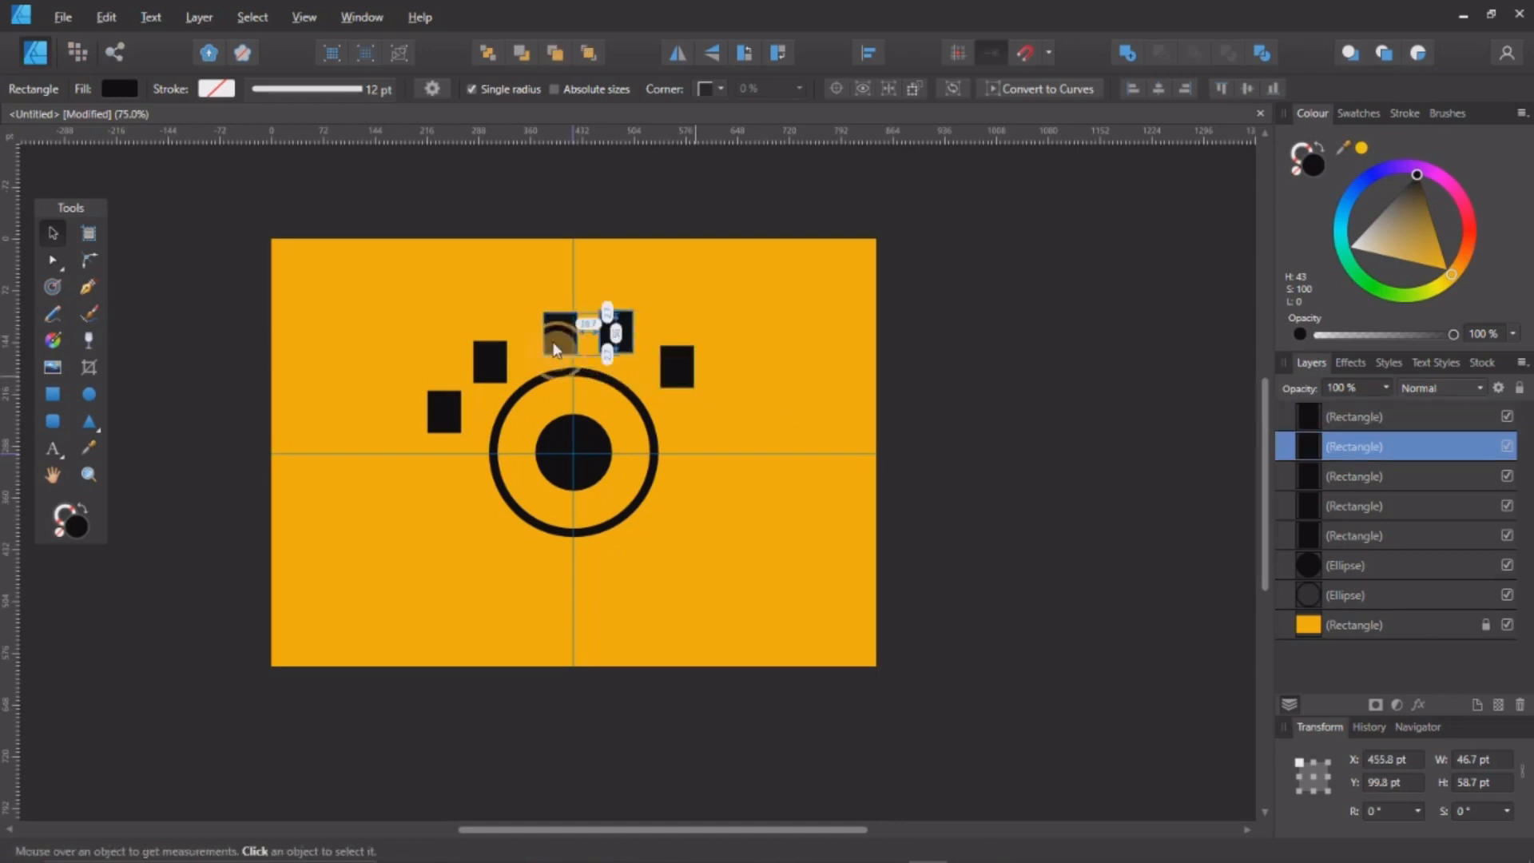
Step: Delete all five black rectangles around the ring and leave nothing selected
click(552, 343)
key(Delete)
click(616, 343)
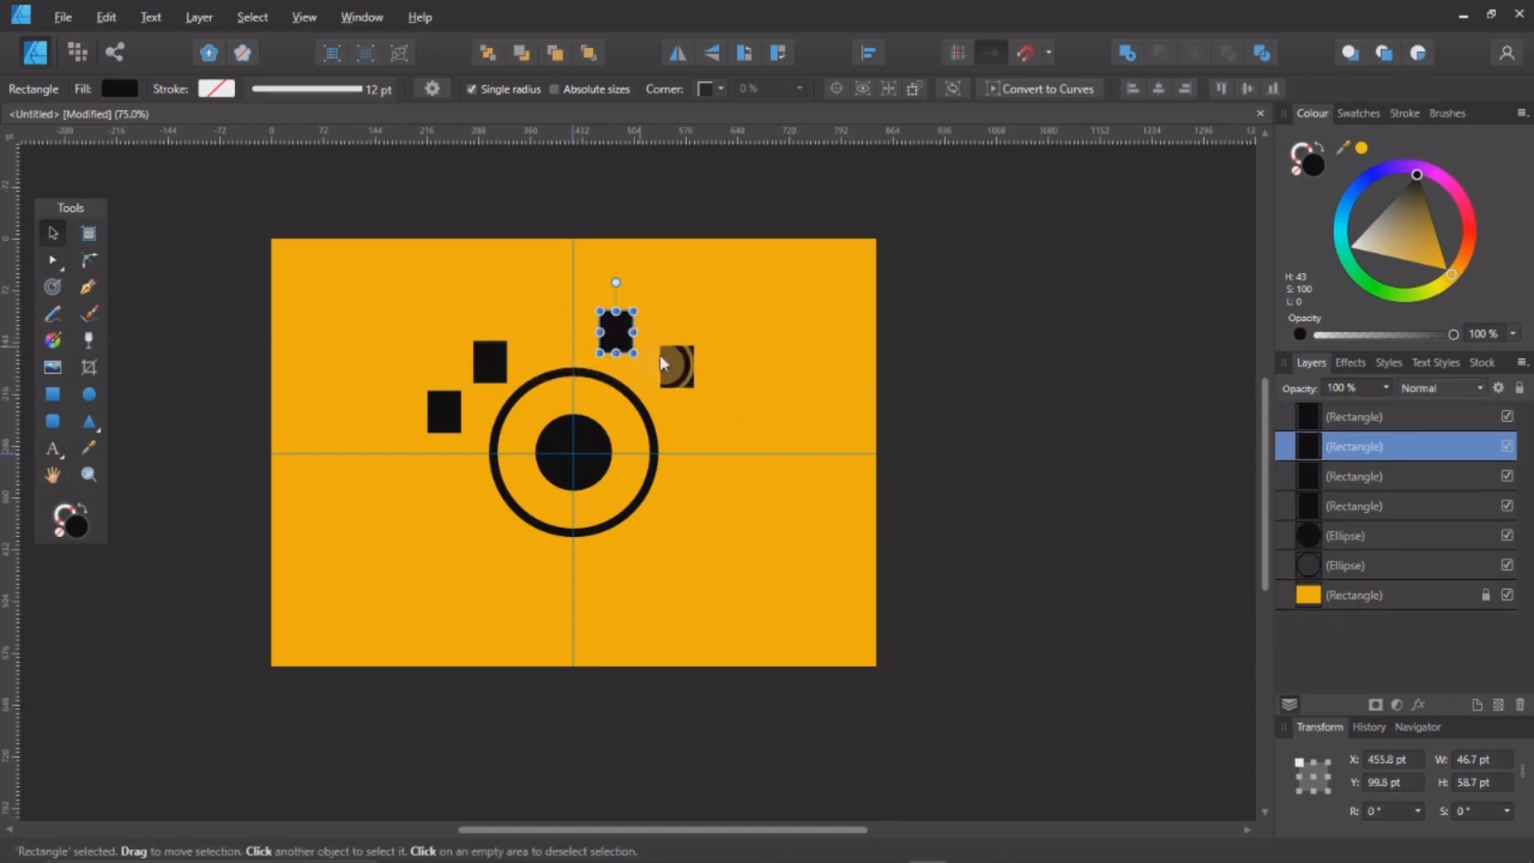
key(Delete)
click(674, 361)
key(Delete)
key(Delete)
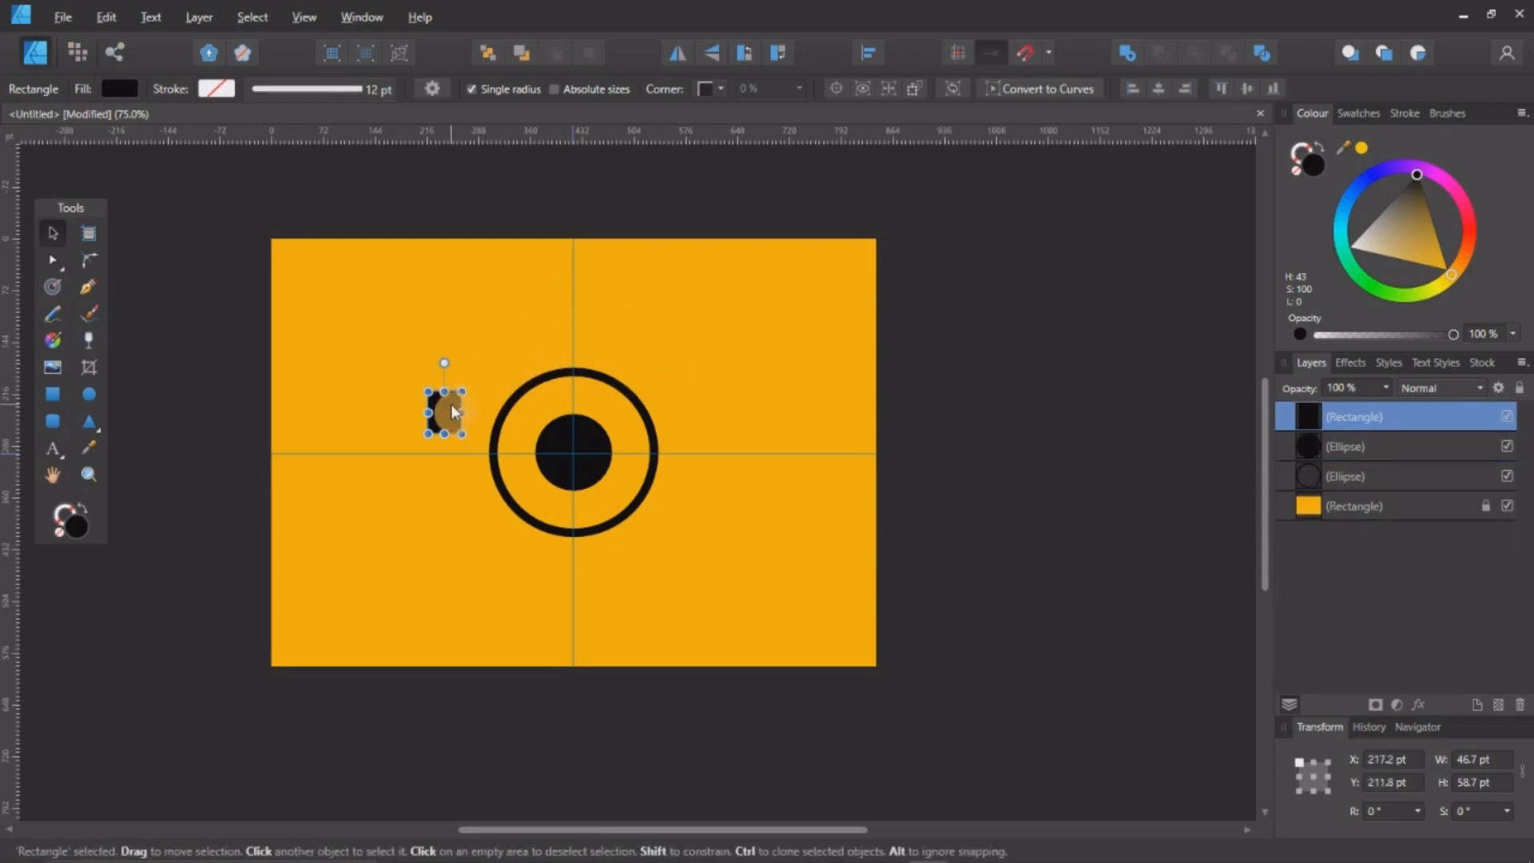
key(Delete)
click(602, 320)
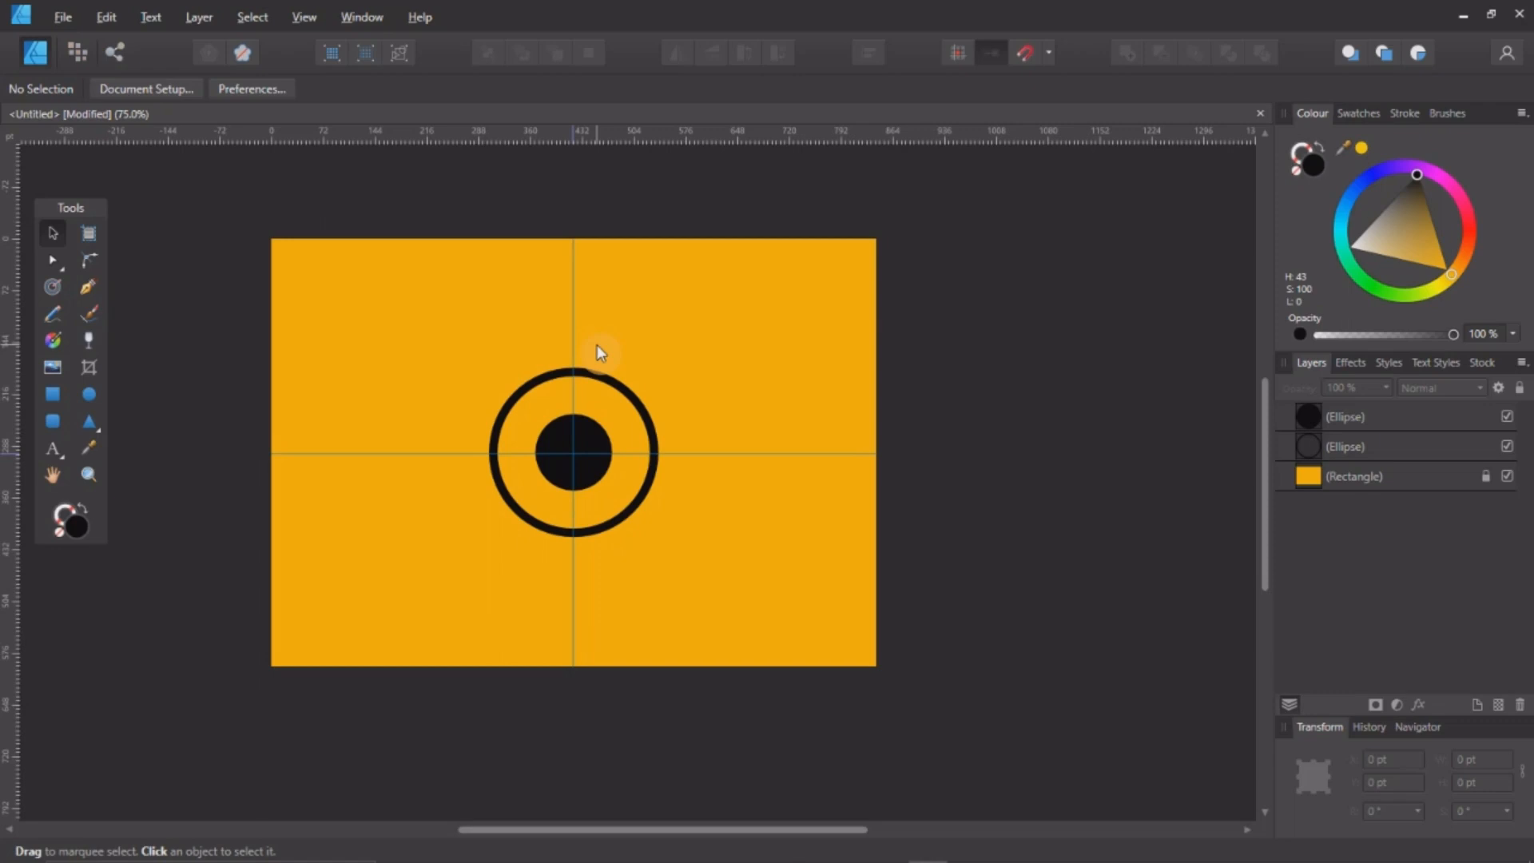
Step: Draw a solid black circle about 48 pt in diameter outside the ring, to its upper left
click(89, 397)
mouse_move(482, 331)
mouse_down()
mouse_move(516, 365)
mouse_move(488, 337)
mouse_up()
click(53, 233)
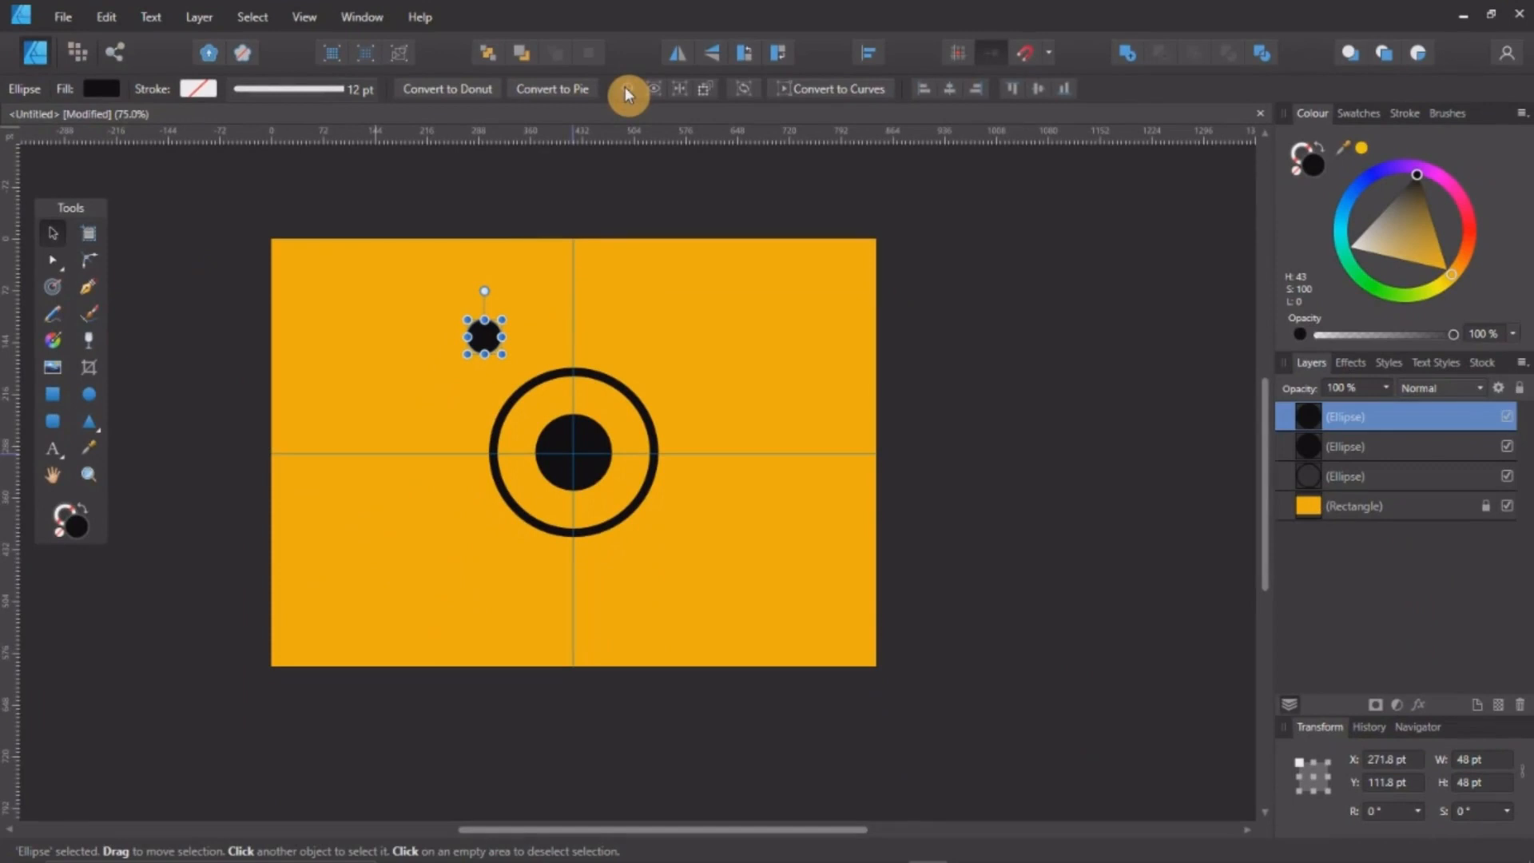
Step: Turn on the transform origin for the small black circle
click(627, 90)
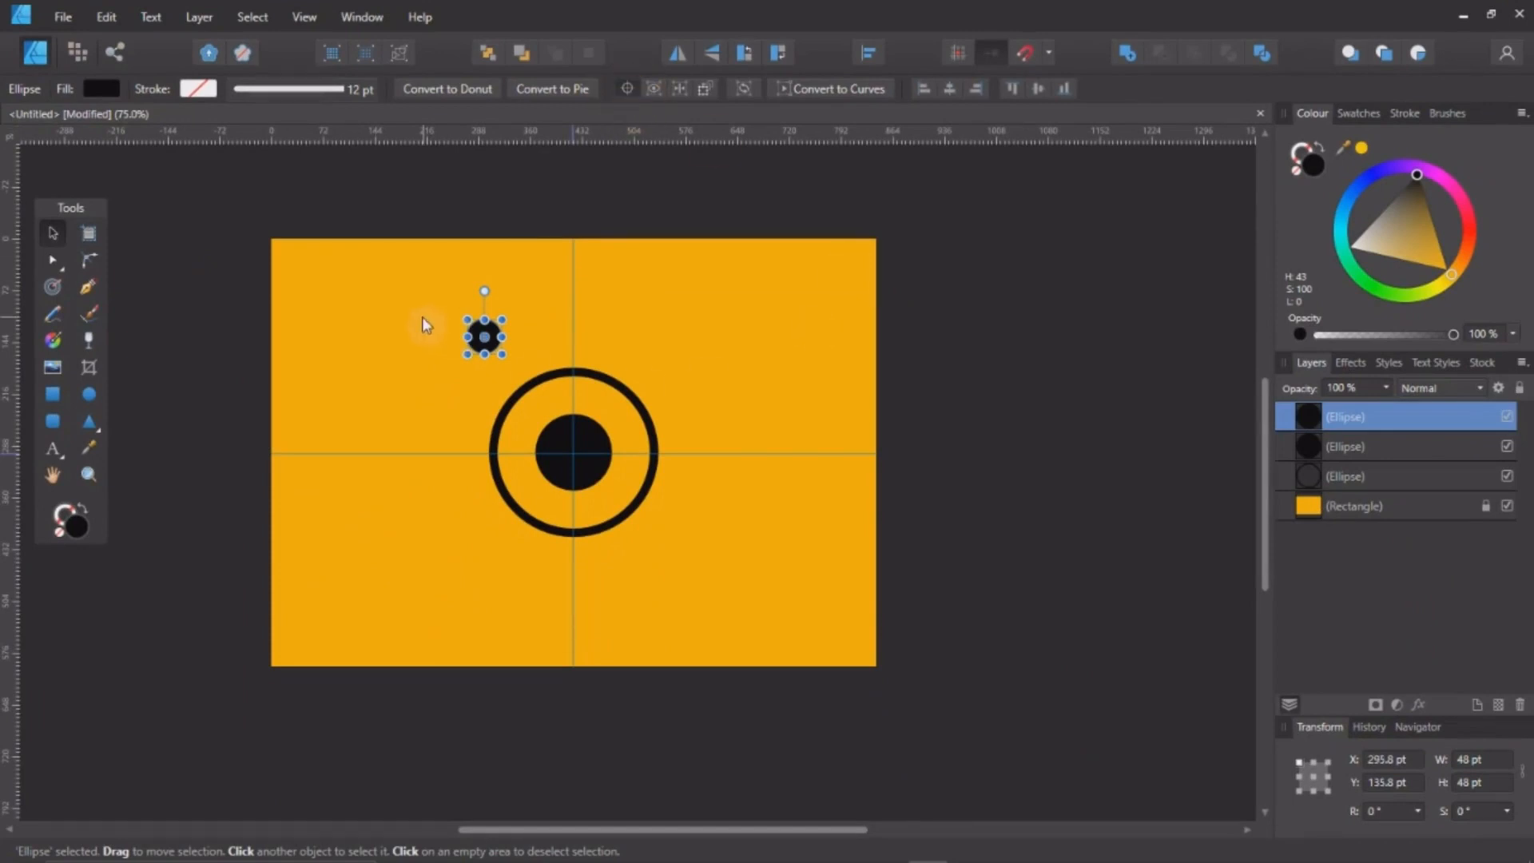
scroll(484, 343, up, 3)
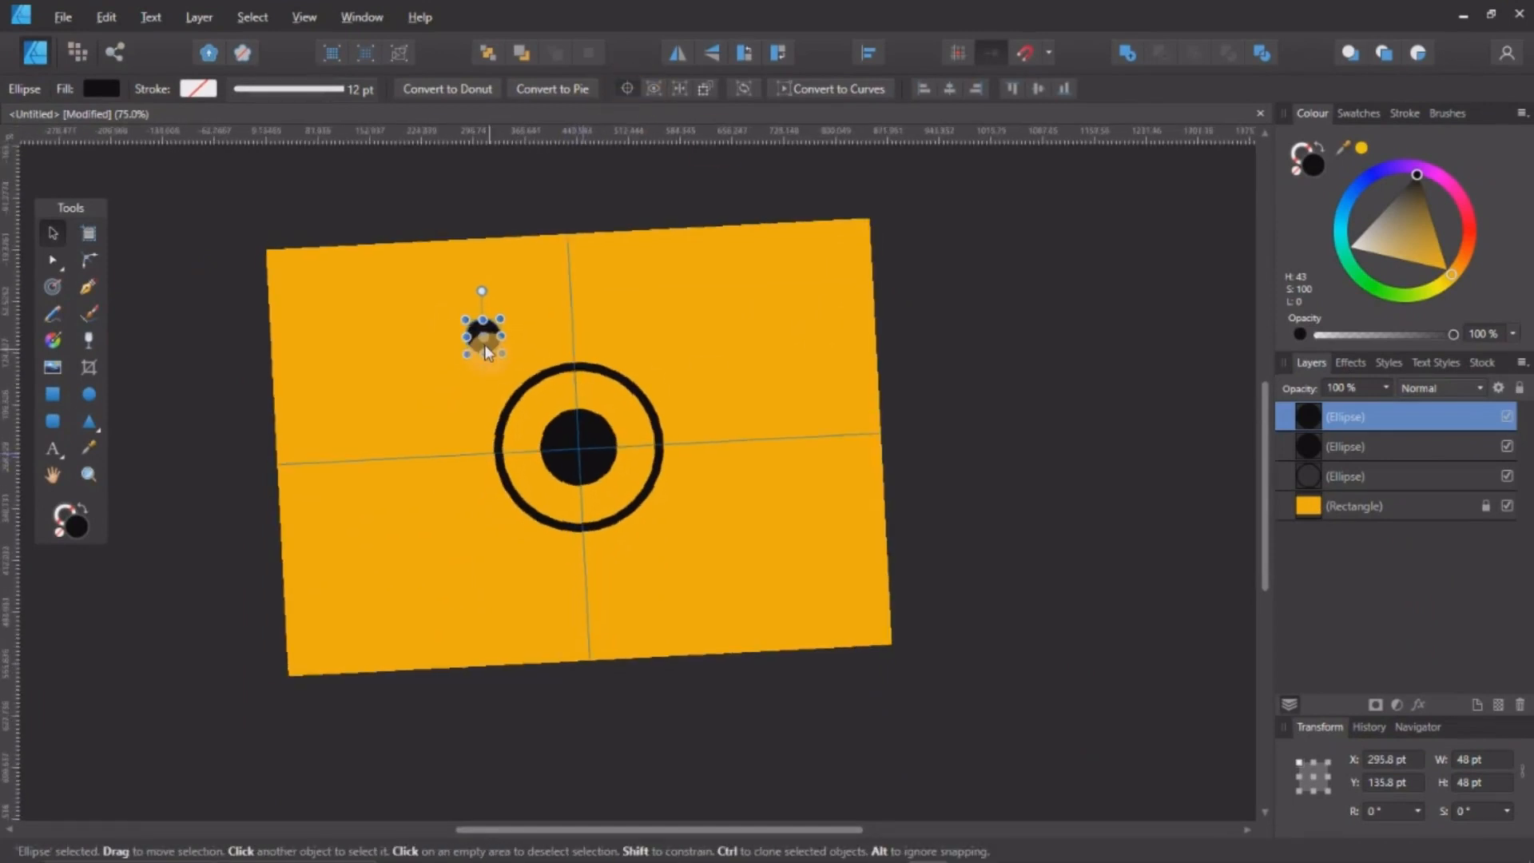
scroll(485, 343, down, 2)
scroll(484, 343, down, 1)
scroll(484, 344, up, 5)
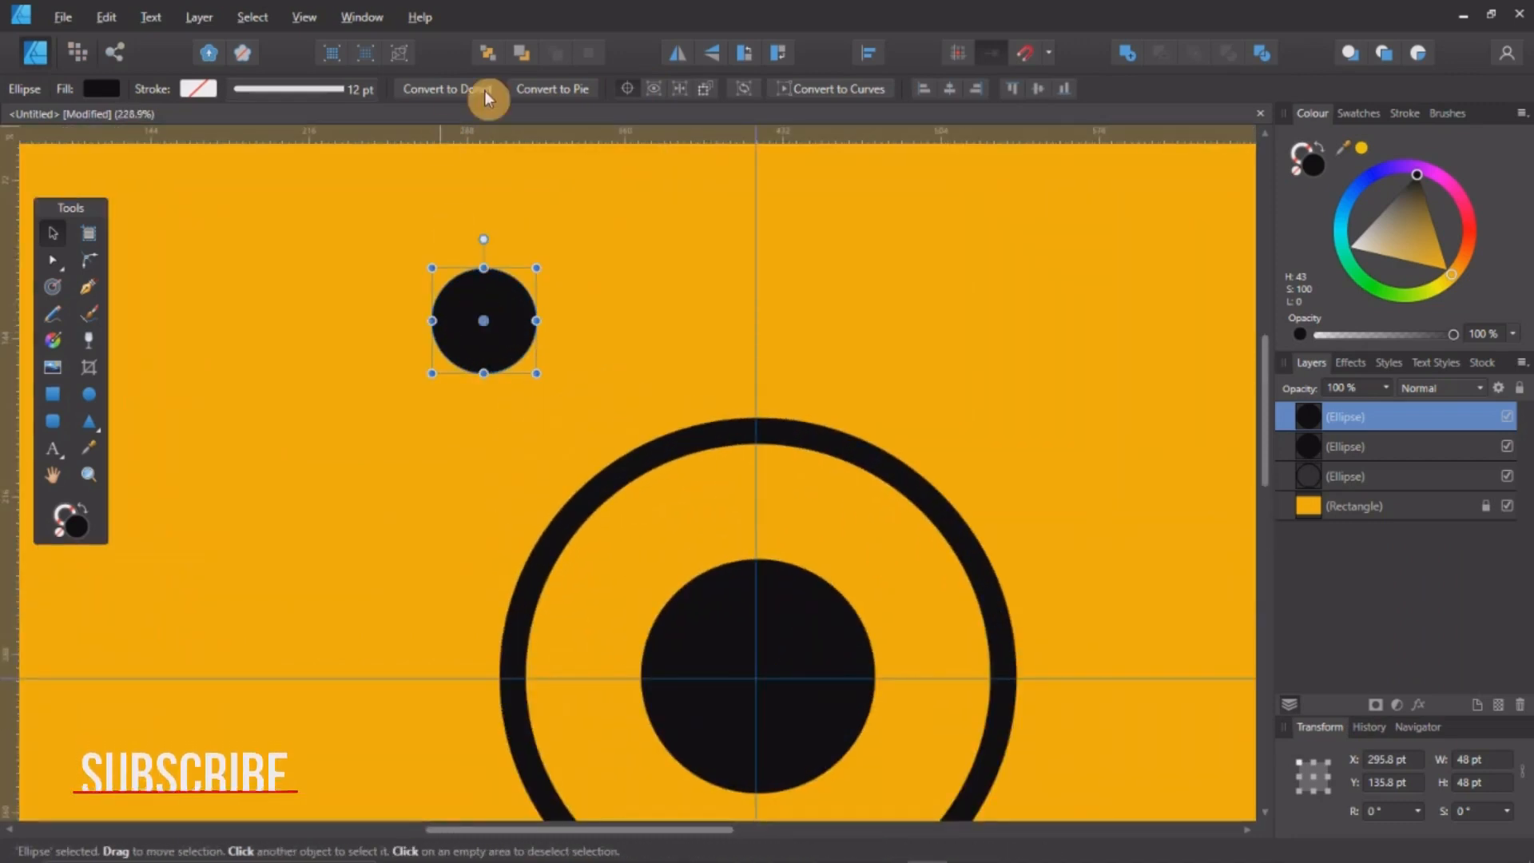
click(627, 90)
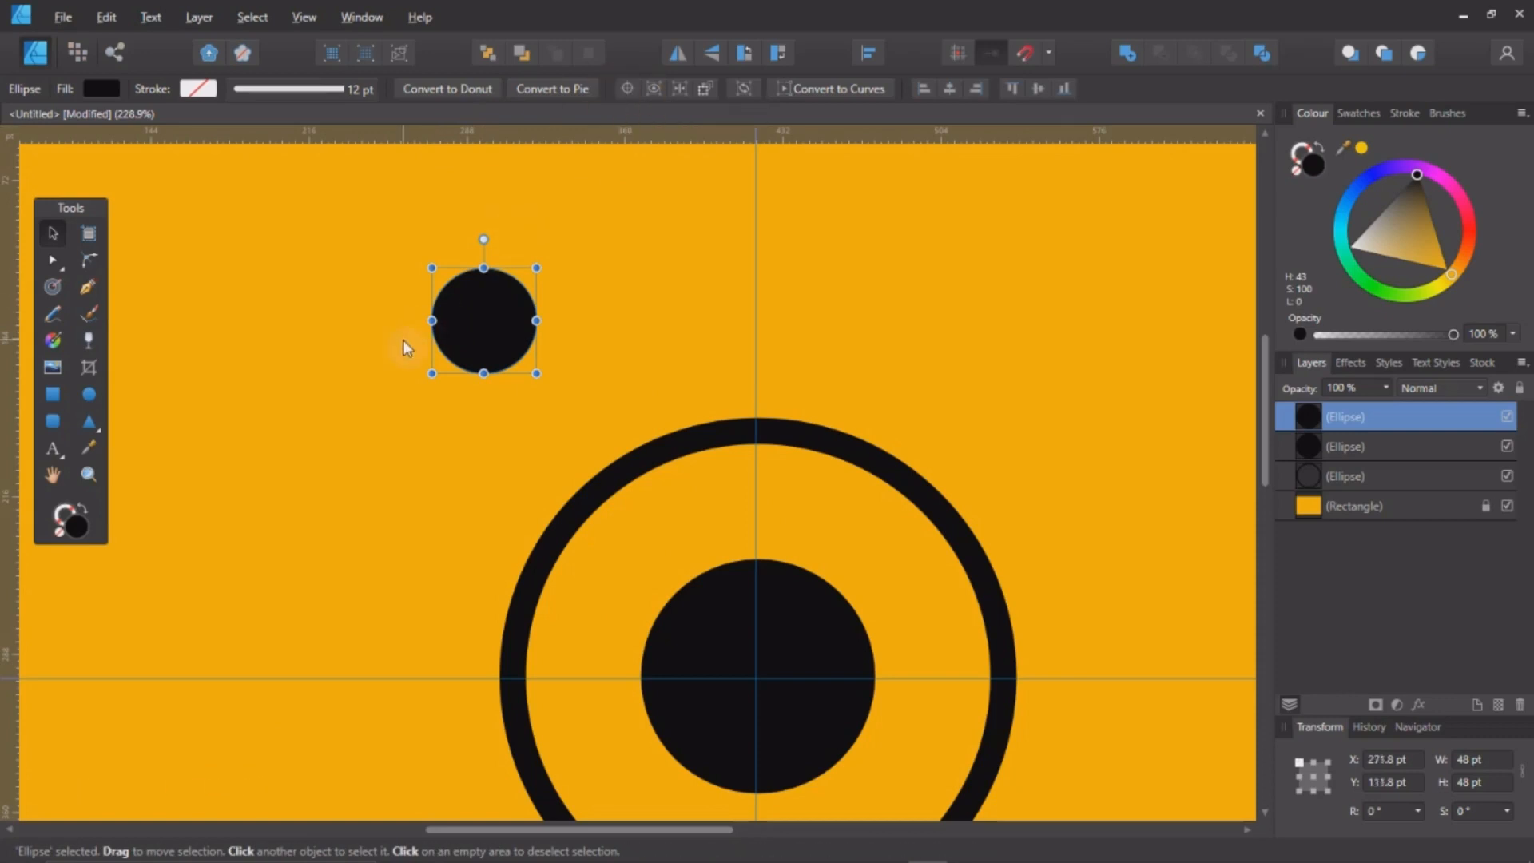
click(628, 88)
scroll(575, 369, down, 2)
click(493, 273)
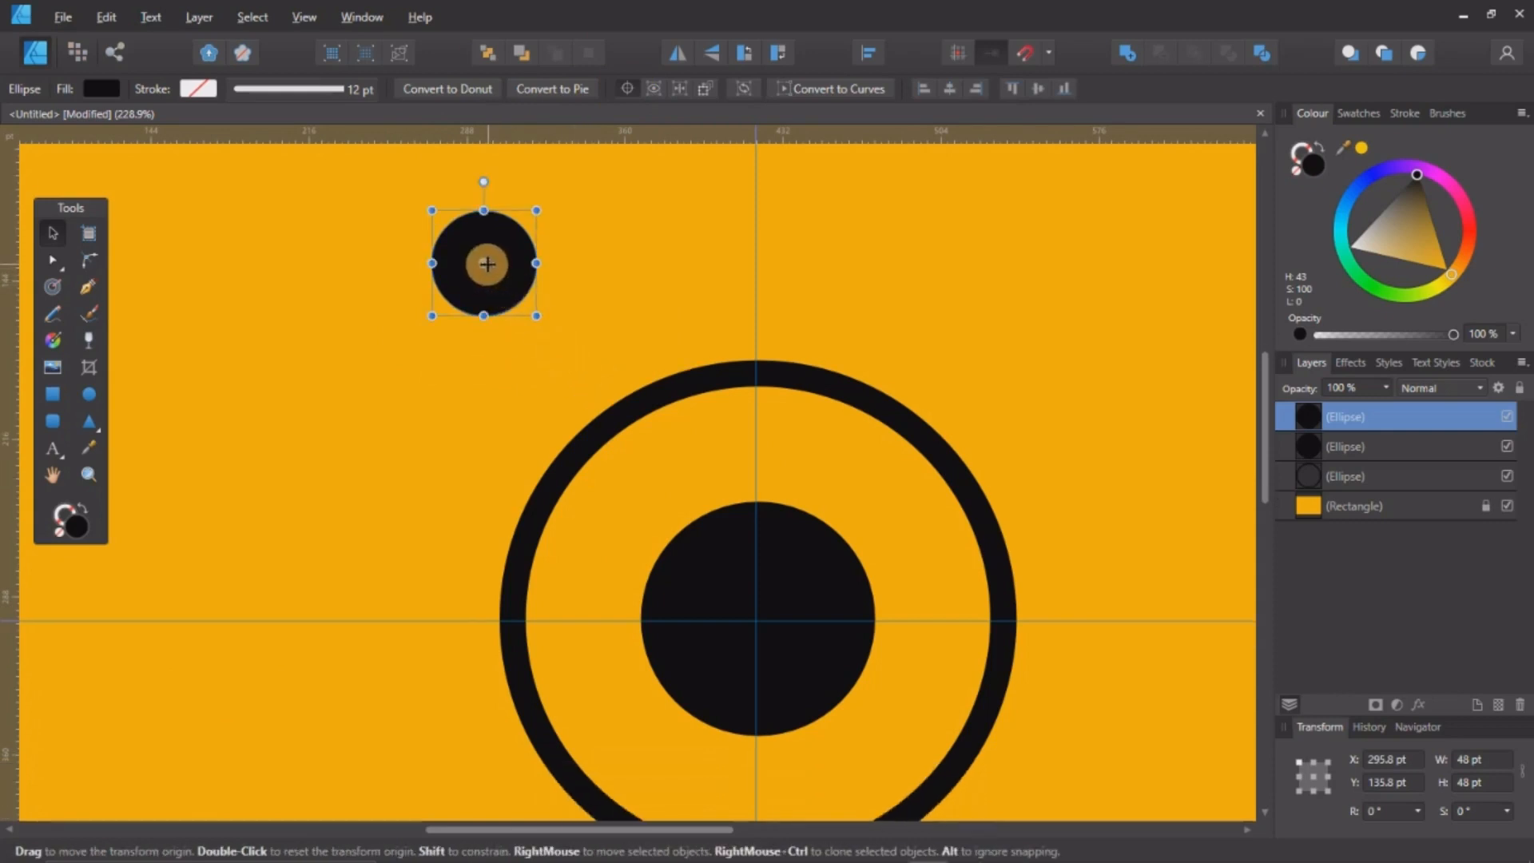
Step: Move the small circle's transform origin to the shared centre of the ring and inner disc, where the guides cross
drag(483, 263, 756, 619)
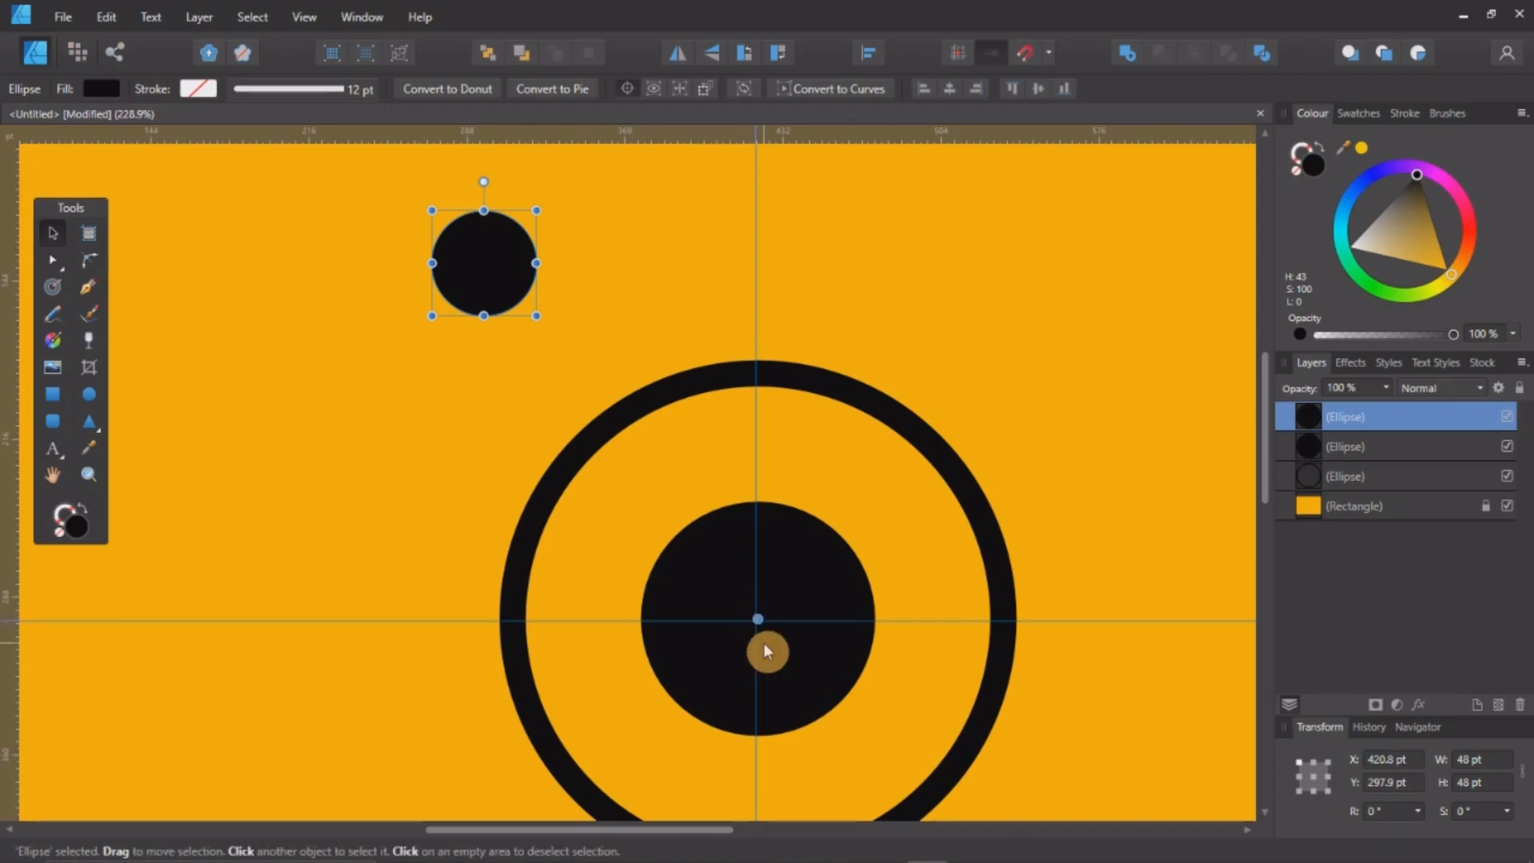
drag(757, 620, 756, 618)
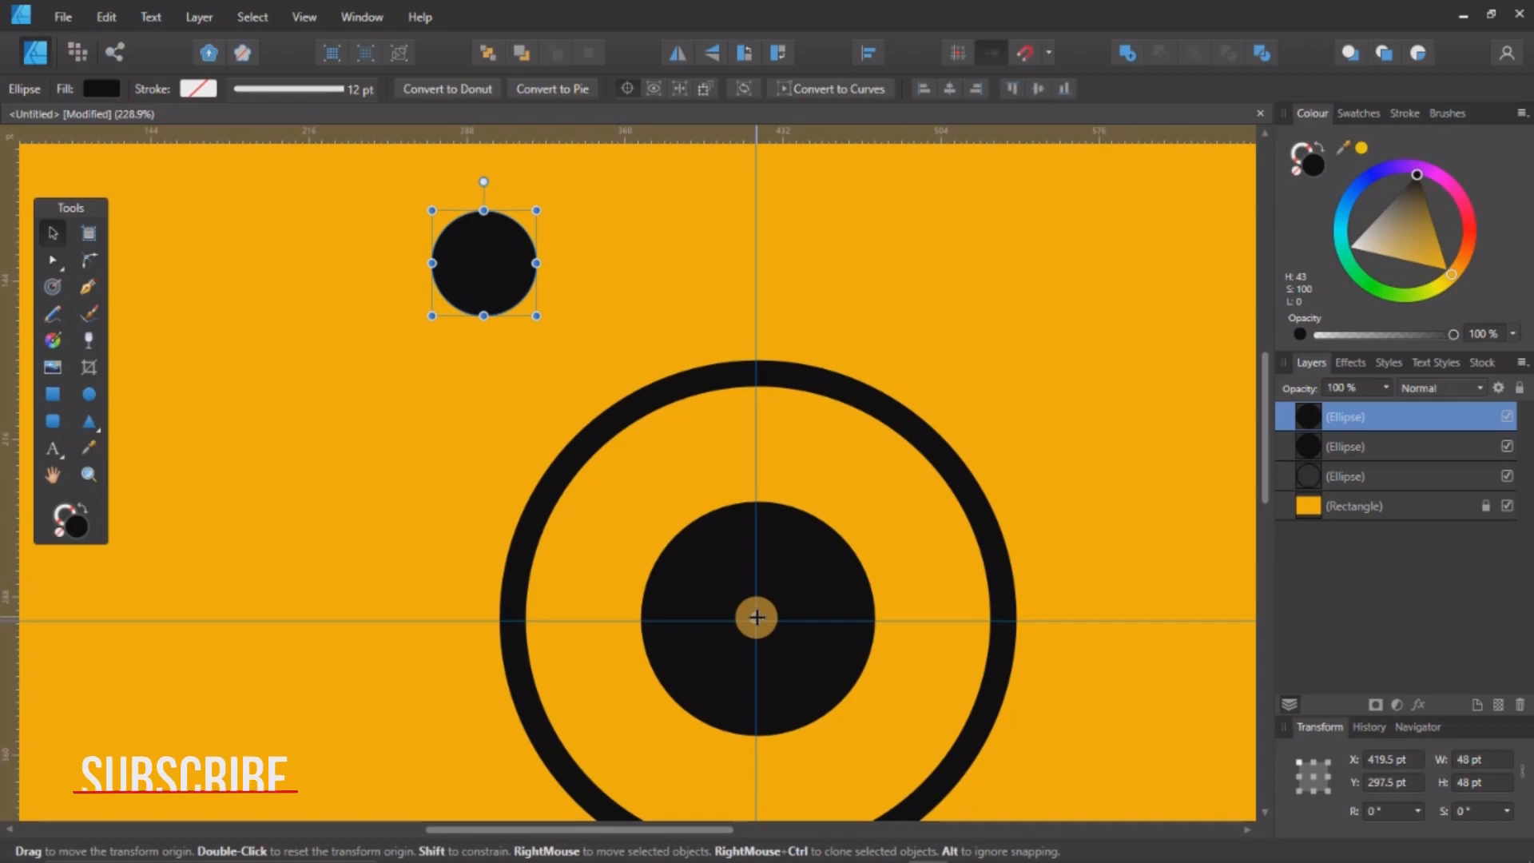
mouse_move(757, 617)
mouse_down()
mouse_move(788, 655)
mouse_move(759, 616)
mouse_up()
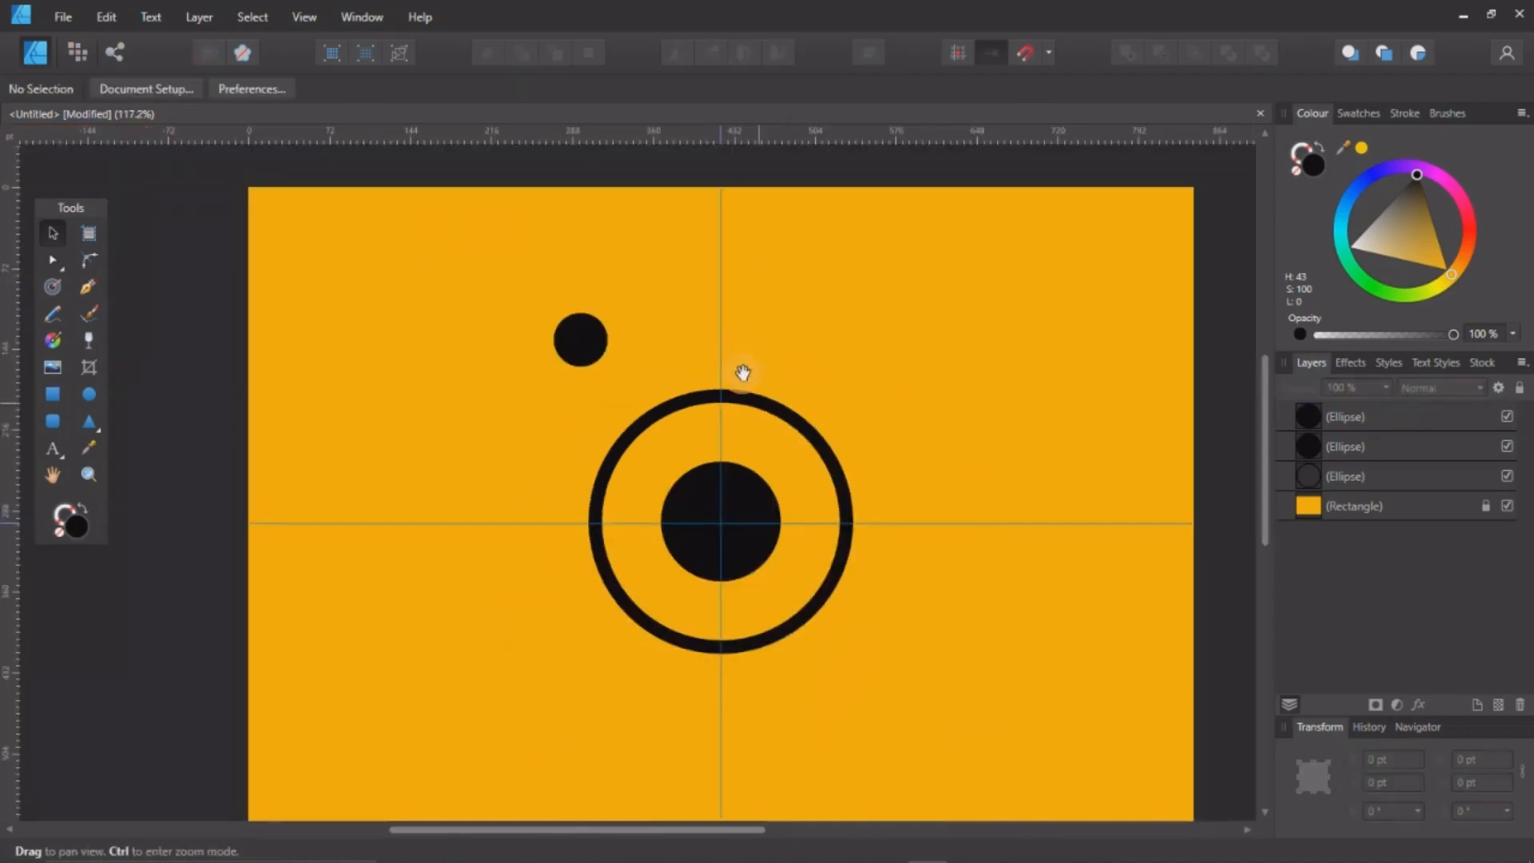
Step: Duplicate the small circle in place and rotate the copy by 360/18 degrees about the ring's centre
drag(742, 367, 717, 345)
click(560, 335)
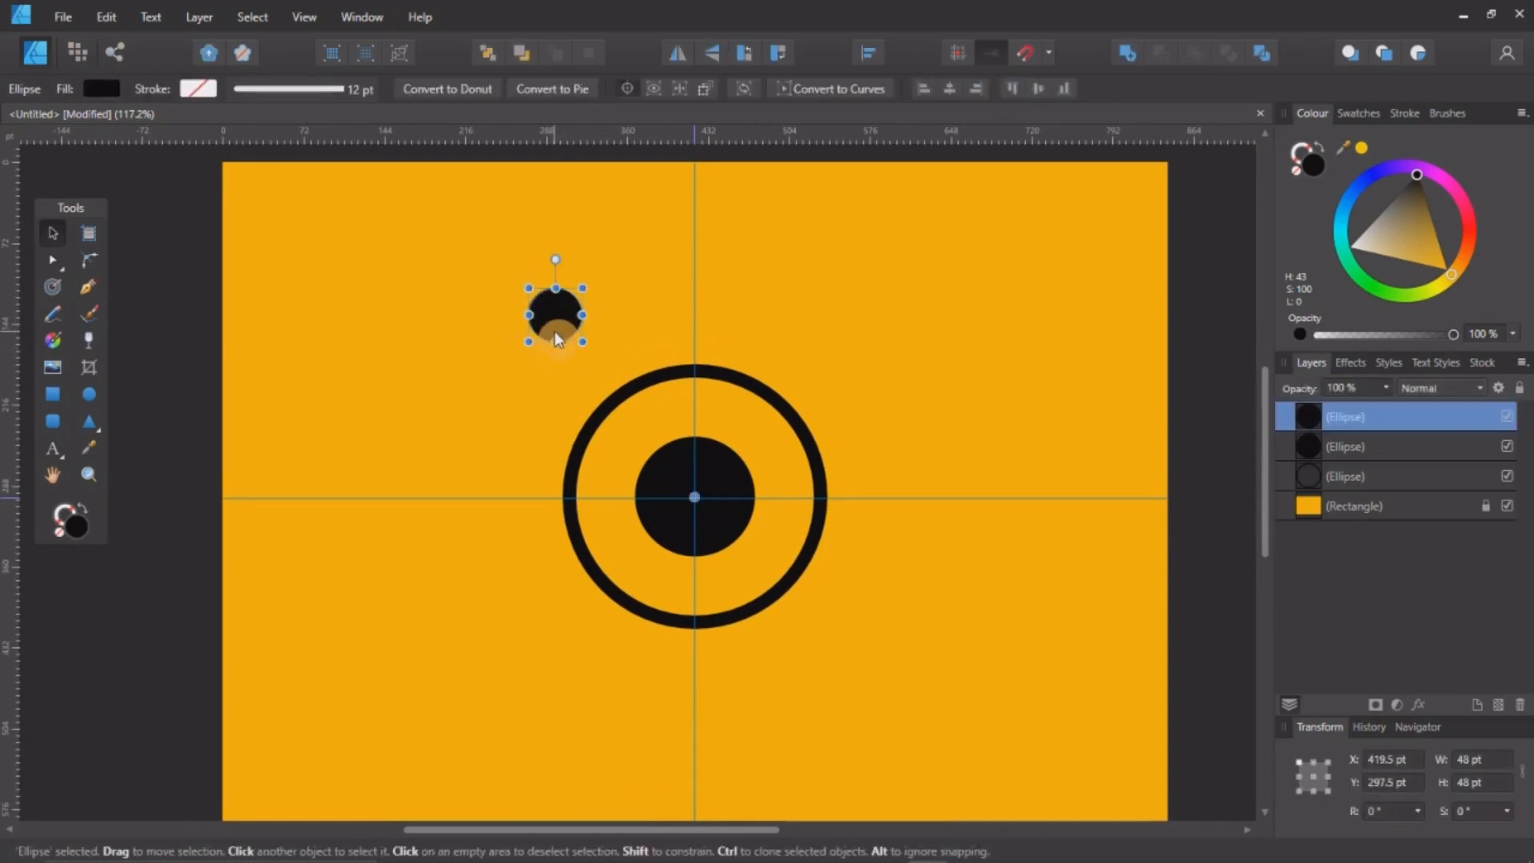
key(ctrl+j)
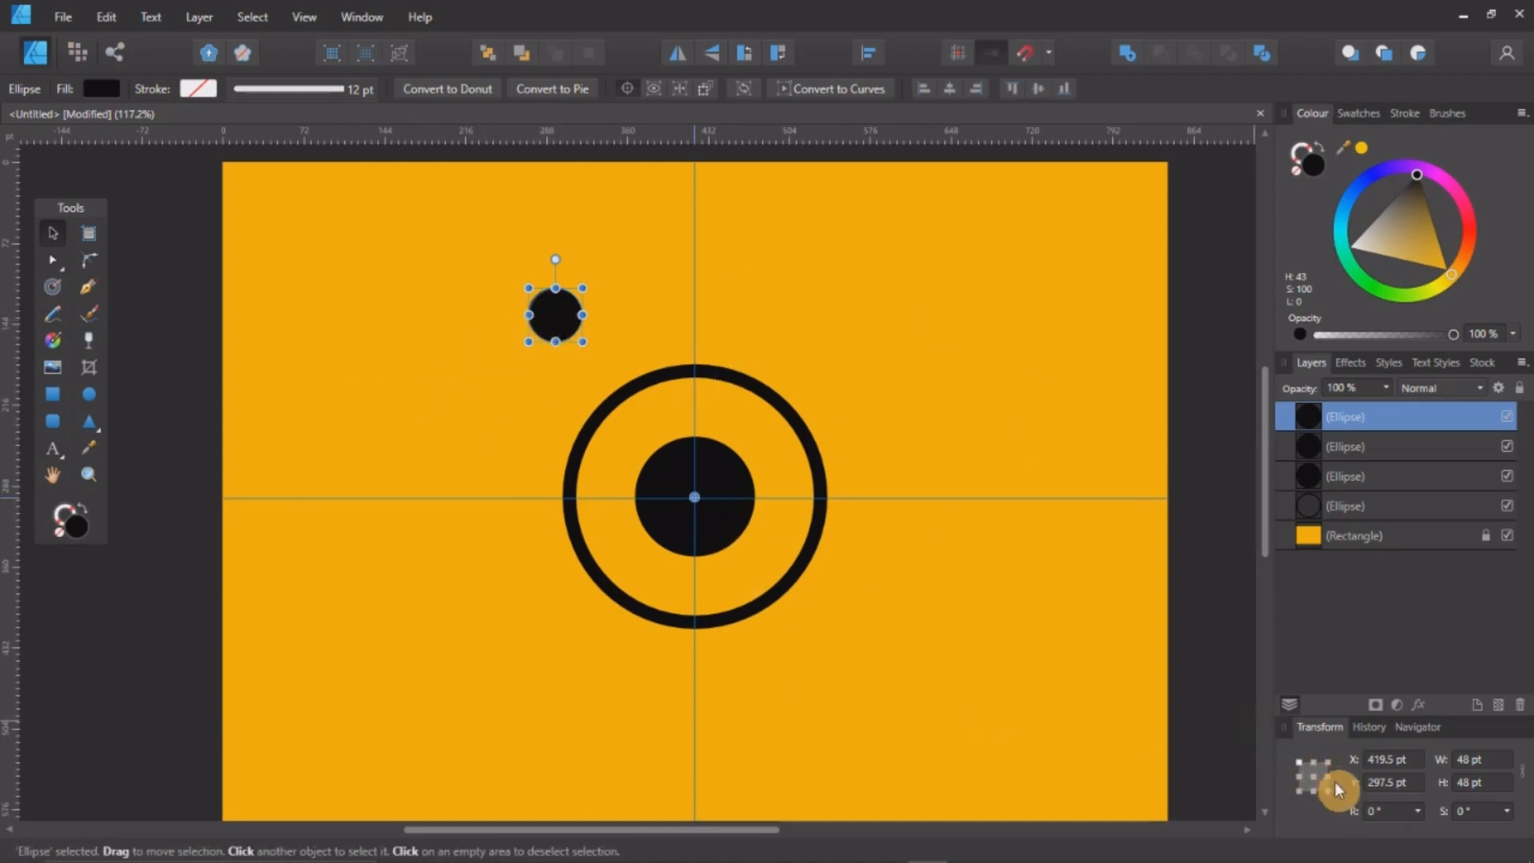
click(1388, 813)
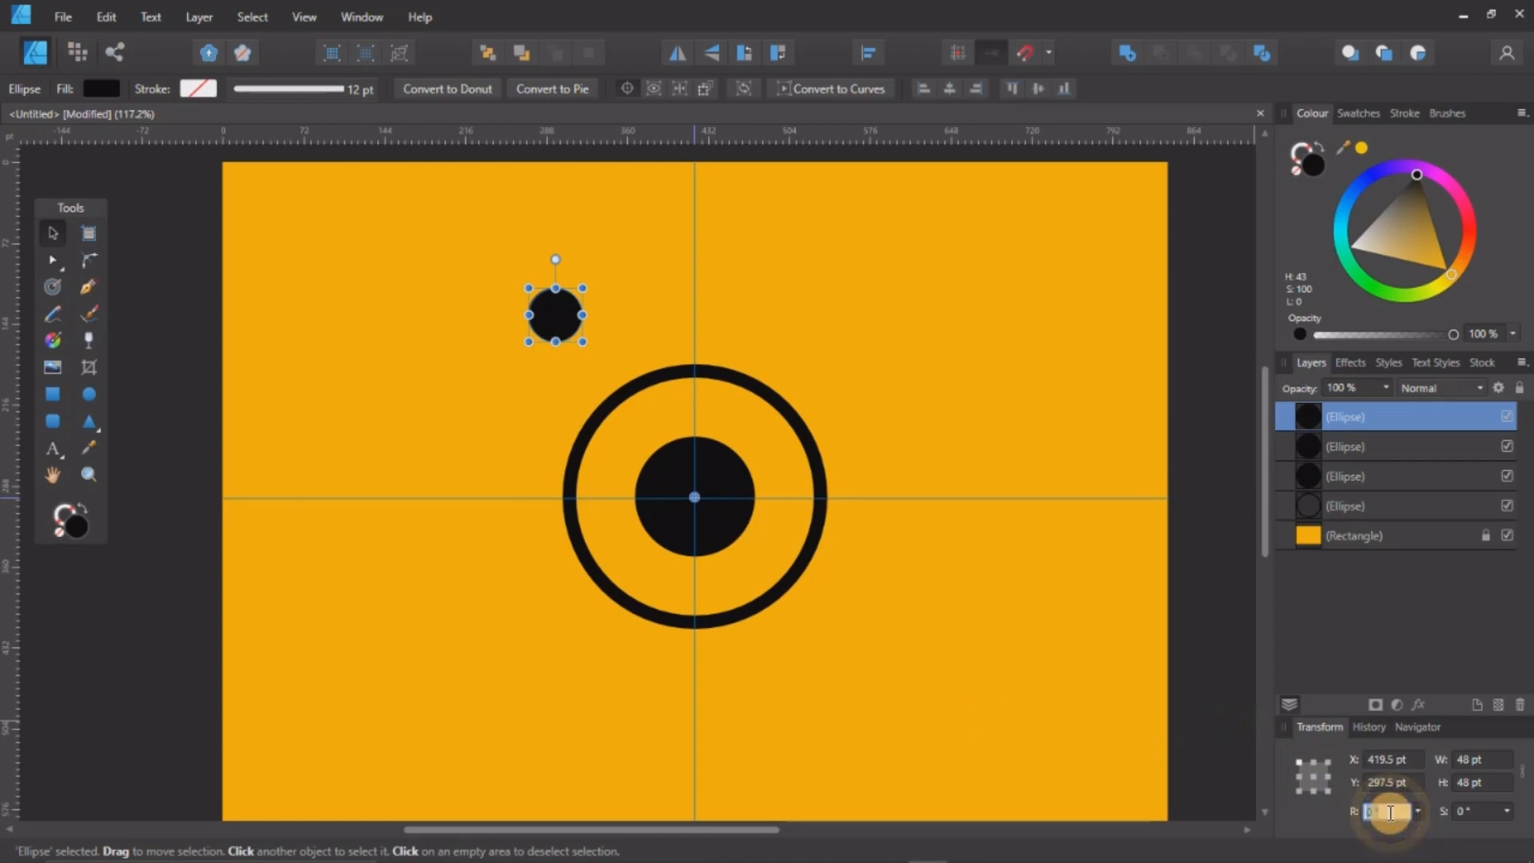
text(36)
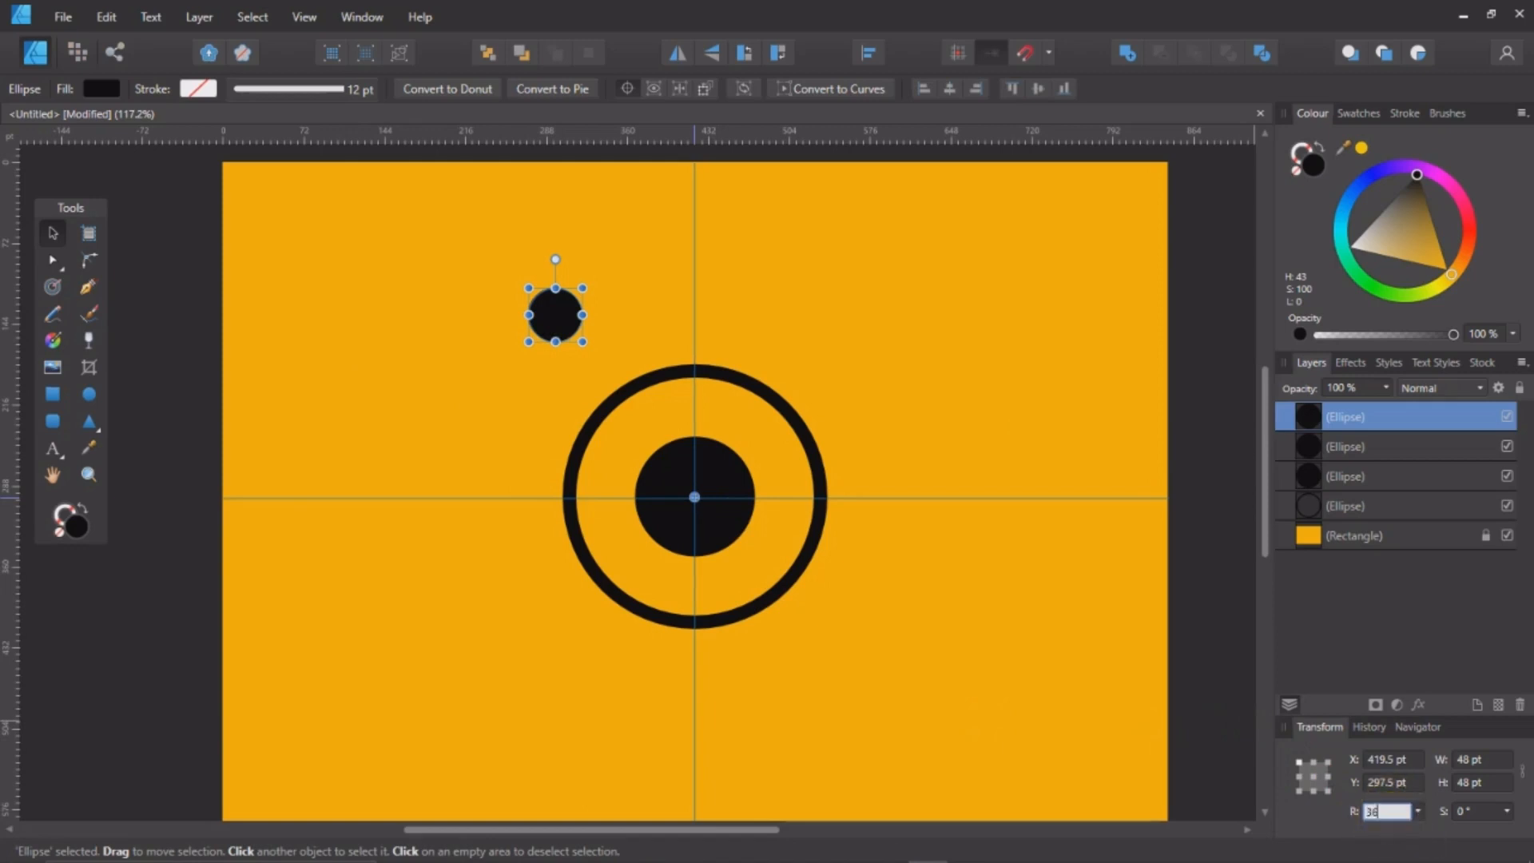
text(0/18)
key(Return)
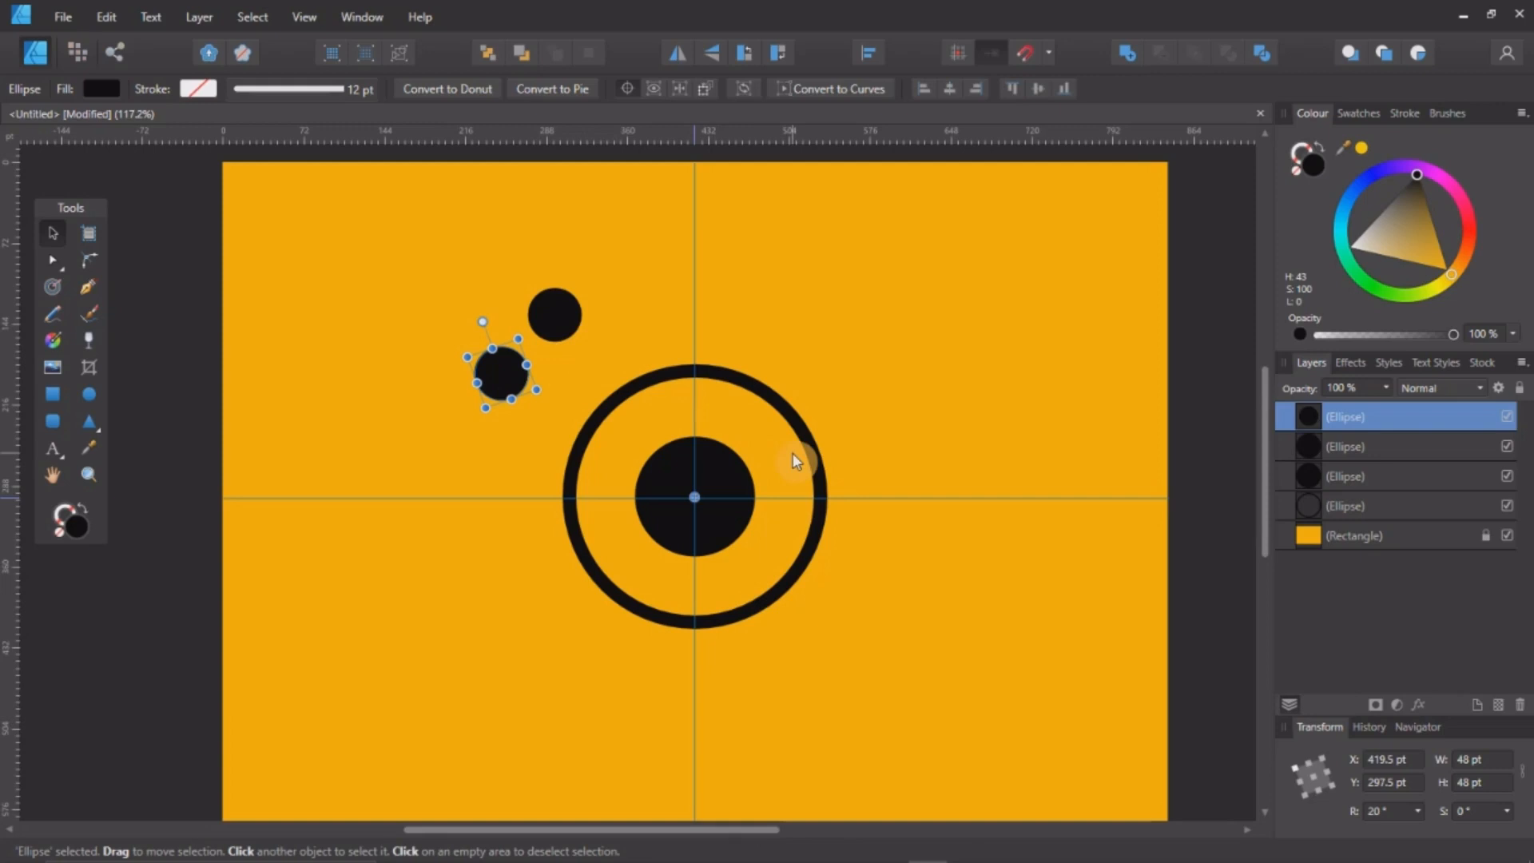
Step: Repeat the rotated duplication 16 more times to complete a full circle of 18 evenly spaced dots around the ring
key(ctrl+j)
key(ctrl+j)
key(ctrl+j)
key(ctrl+j)
key(ctrl+j)
key(ctrl+j)
key(ctrl+j)
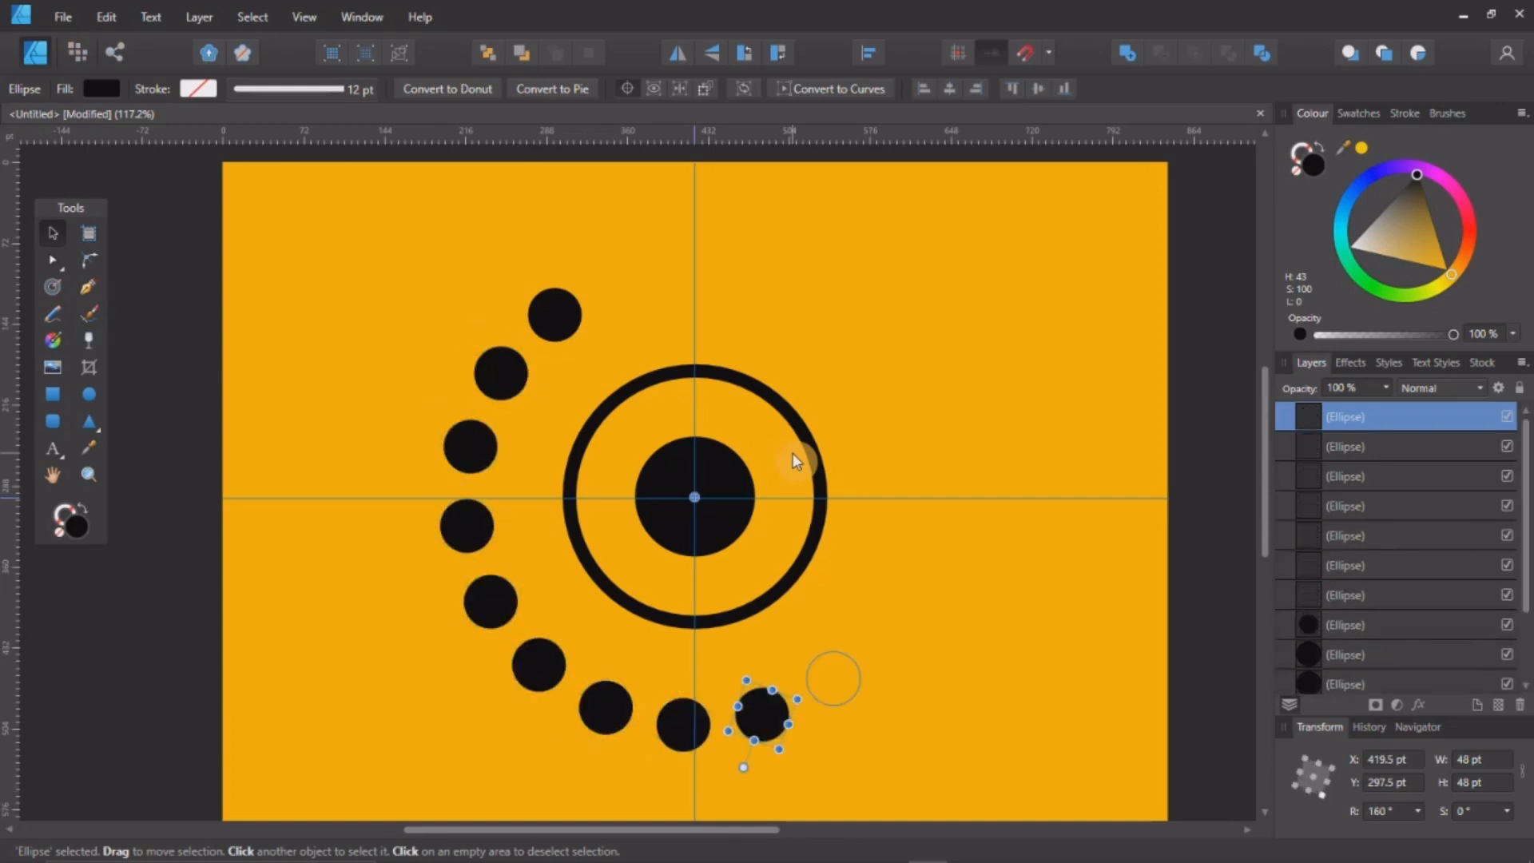
key(ctrl+j)
key(ctrl+j)
key(ctrl+j)
key(ctrl+j)
key(ctrl+j)
key(ctrl+j)
key(ctrl+j)
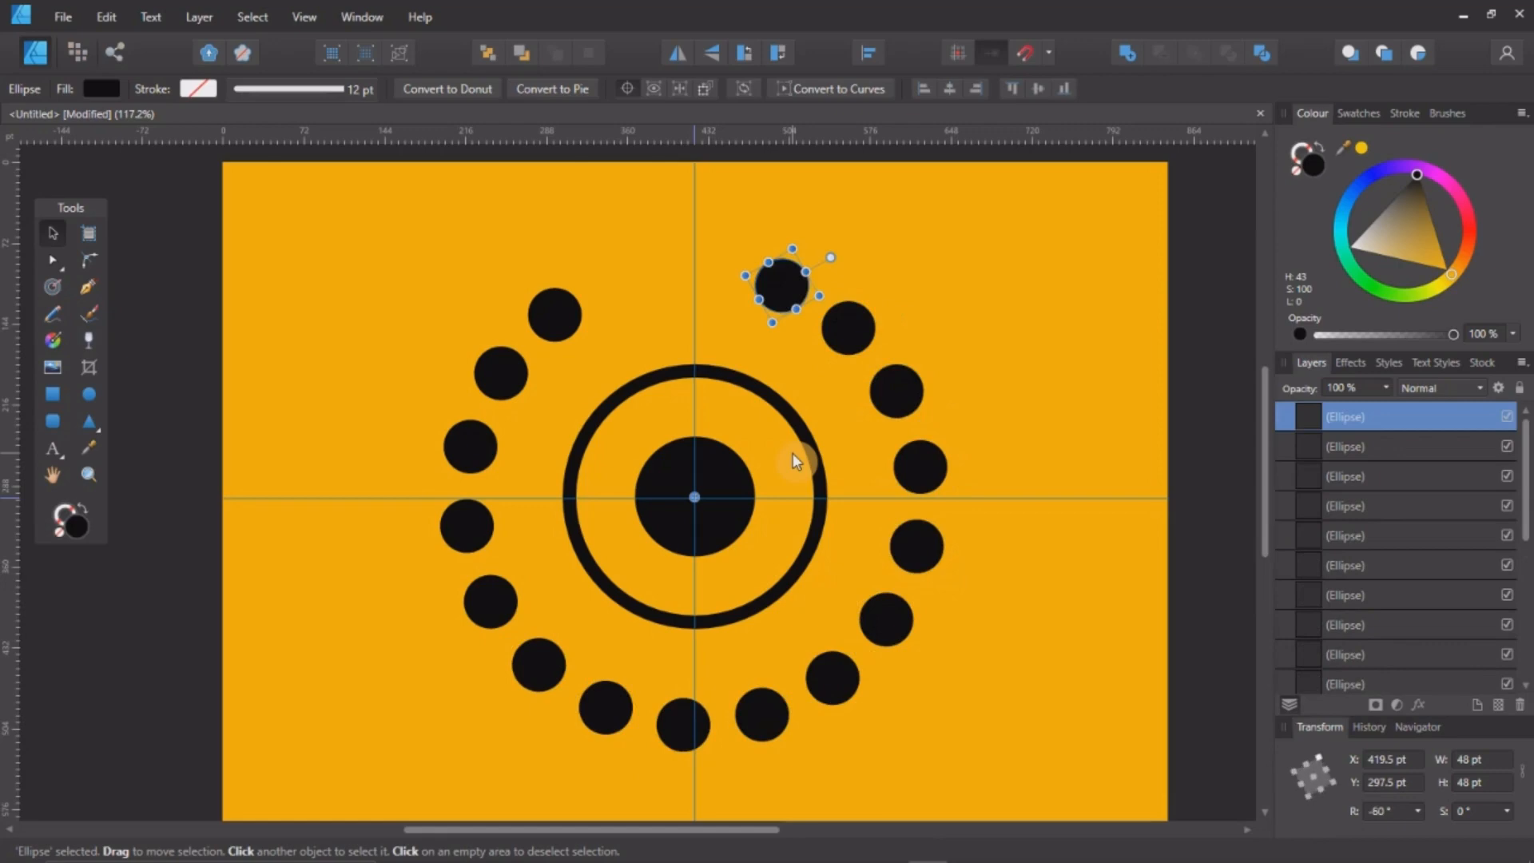
key(ctrl+j)
key(ctrl+j)
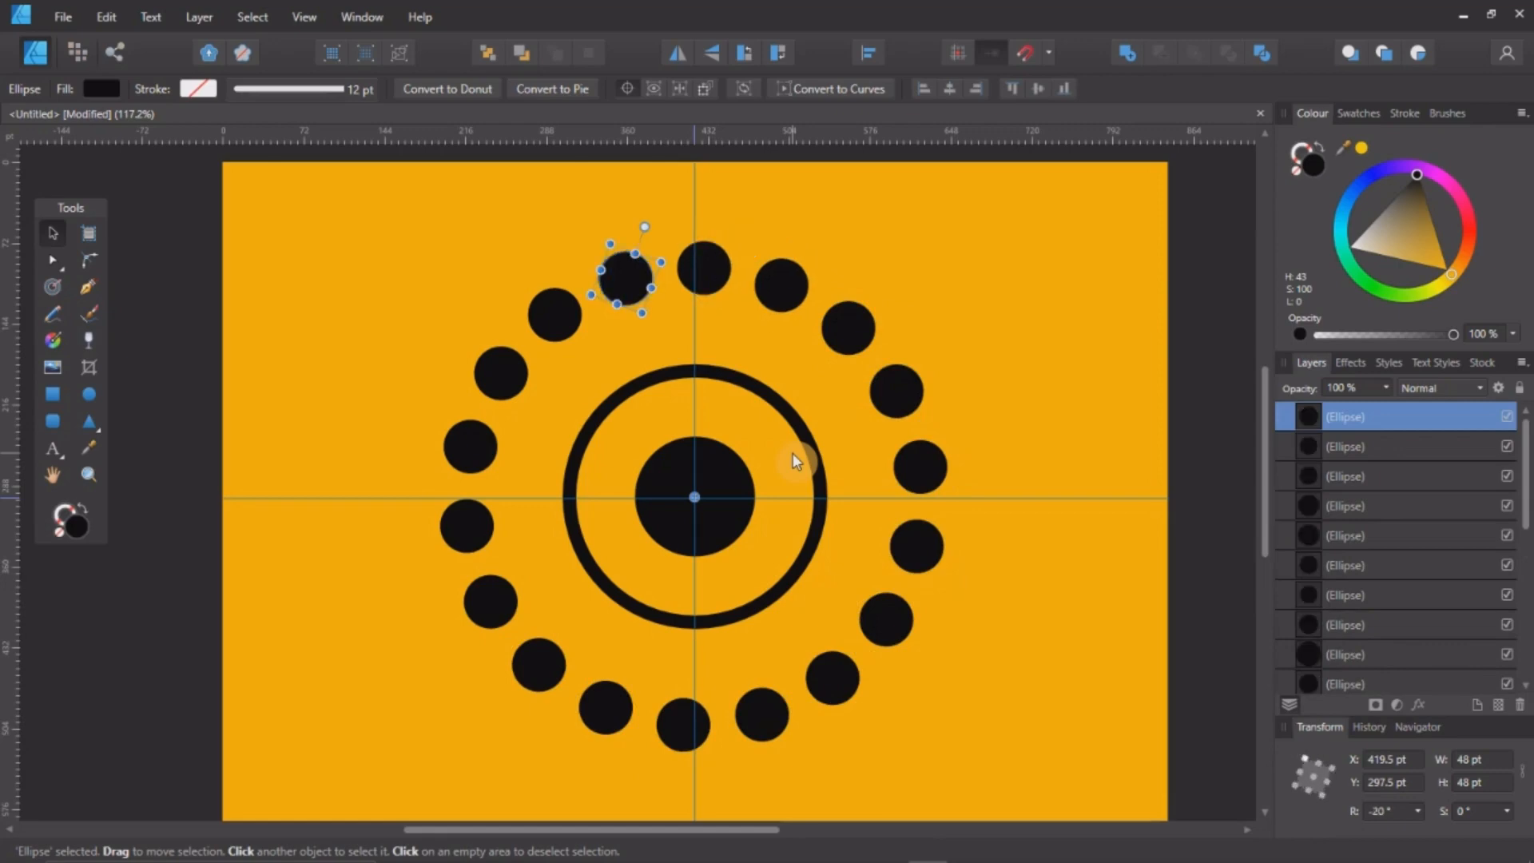